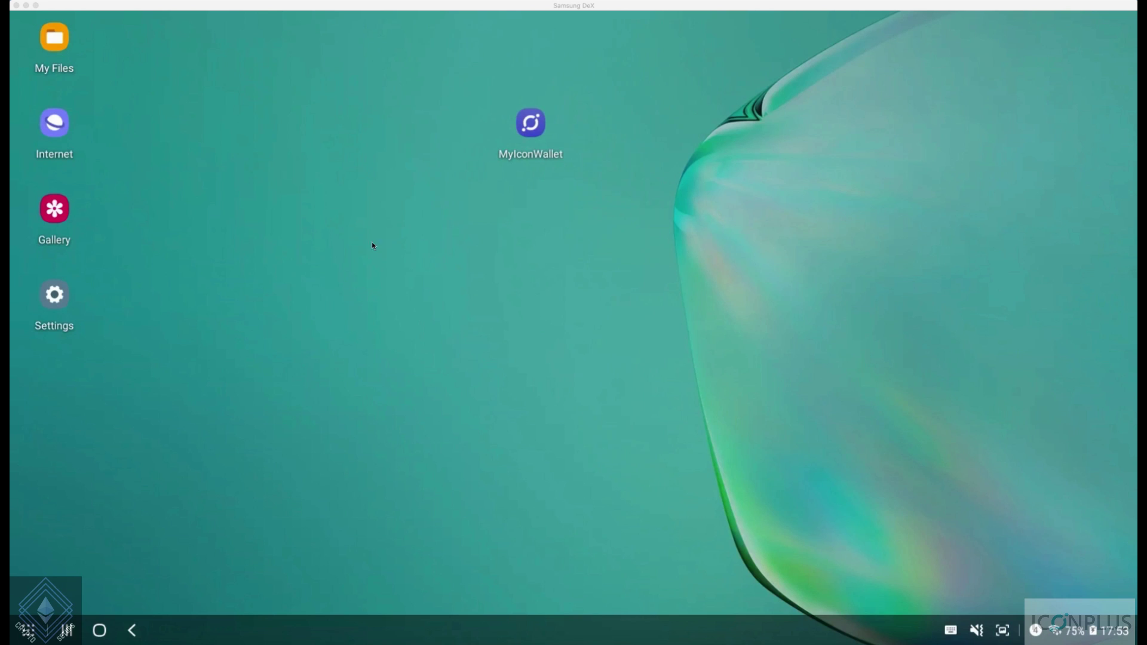
Launch MyIconWallet from the desktop and start setup, reaching the 6-digit passcode screen
double_click(530, 123)
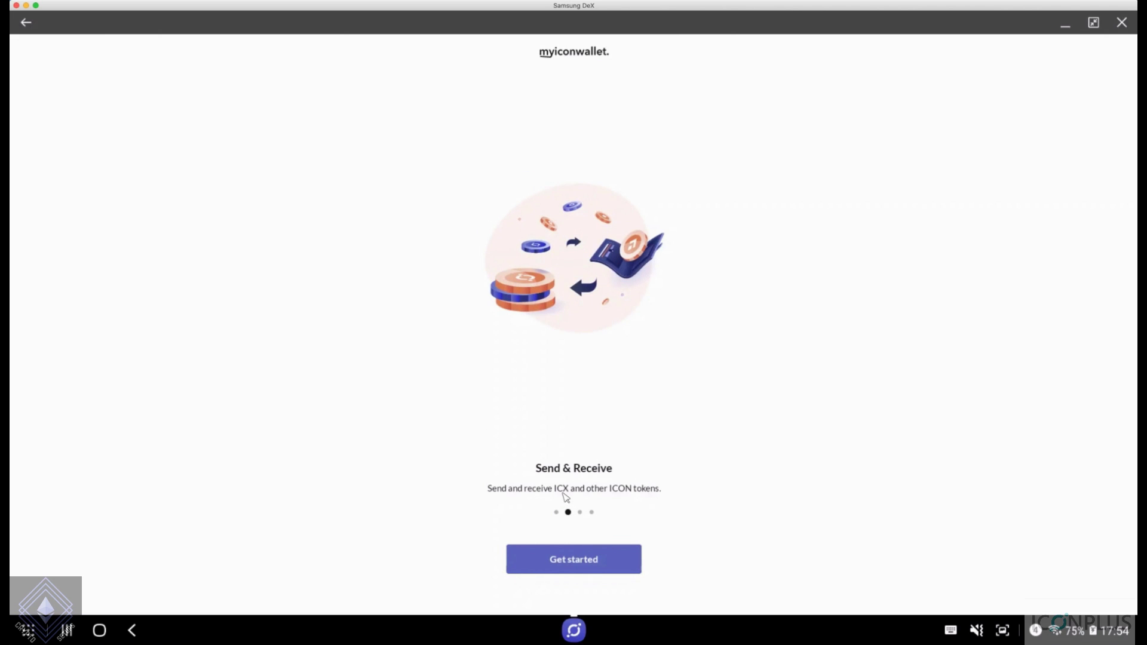
left_click(580, 559)
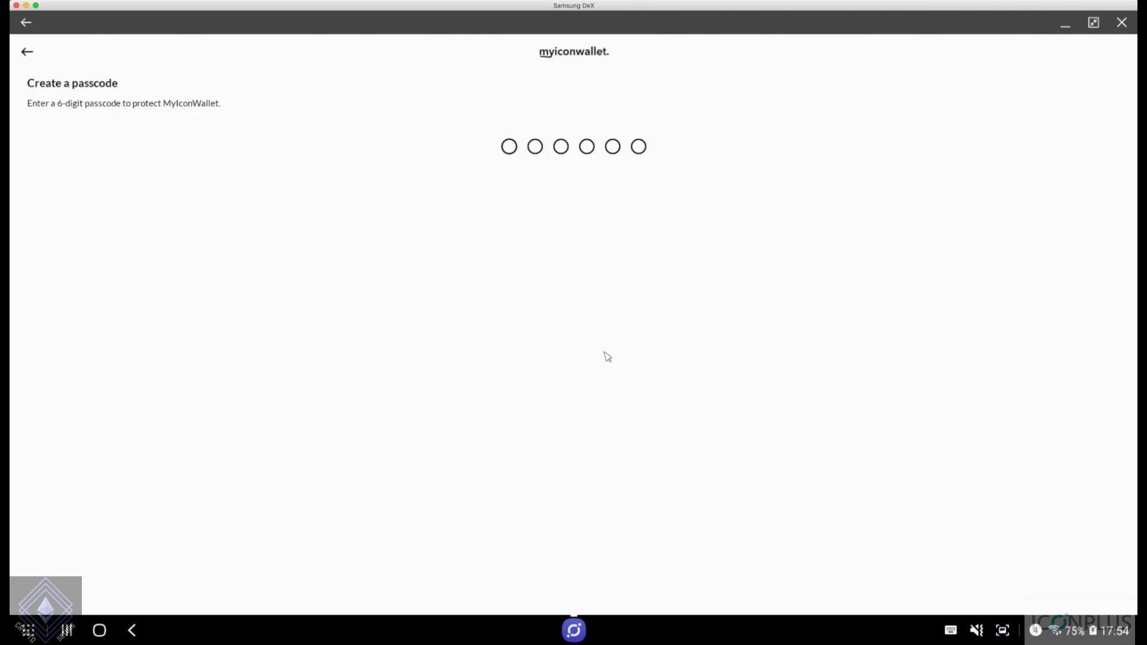
Enter and confirm a six-digit wallet passcode, then choose to create a new wallet
type("23456")
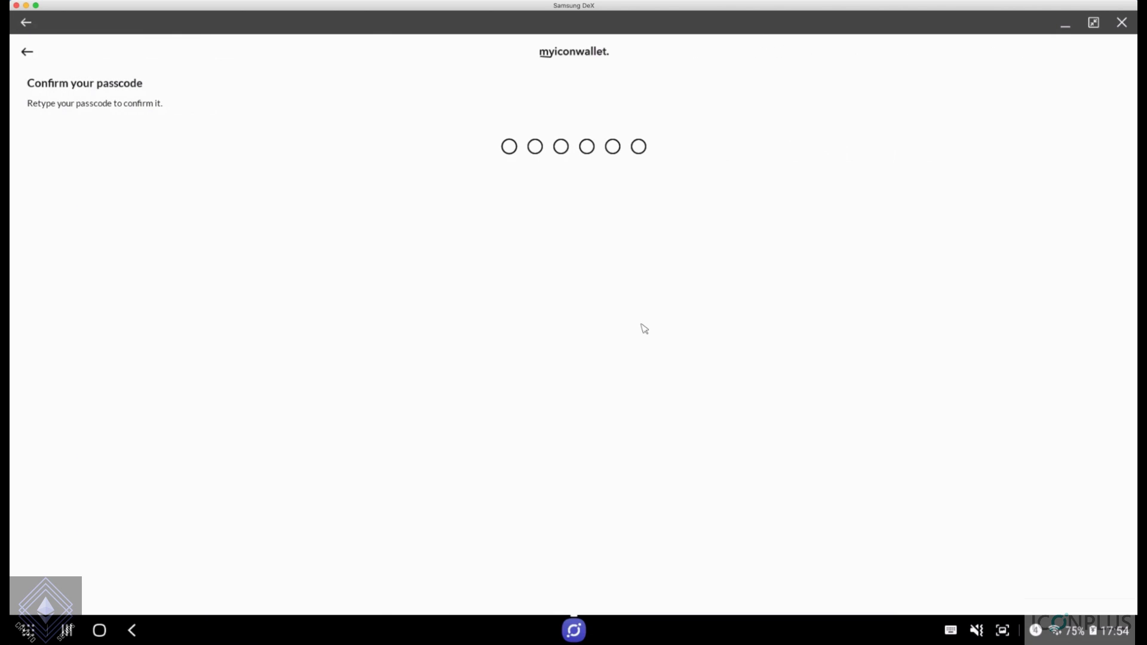
type("123456")
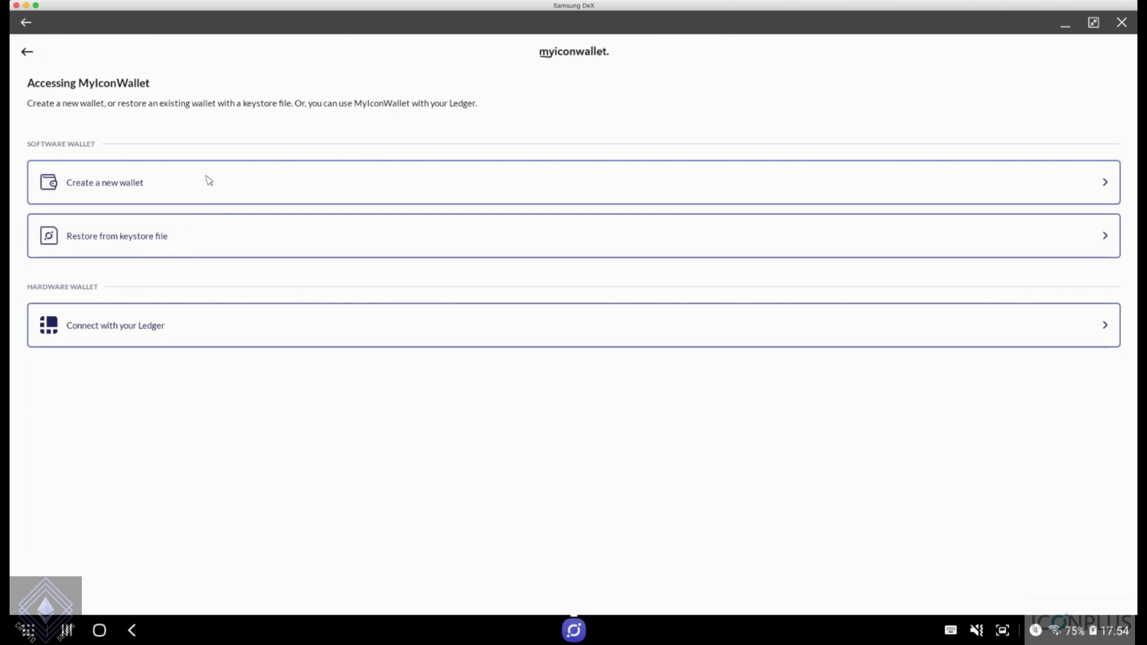
left_click(135, 196)
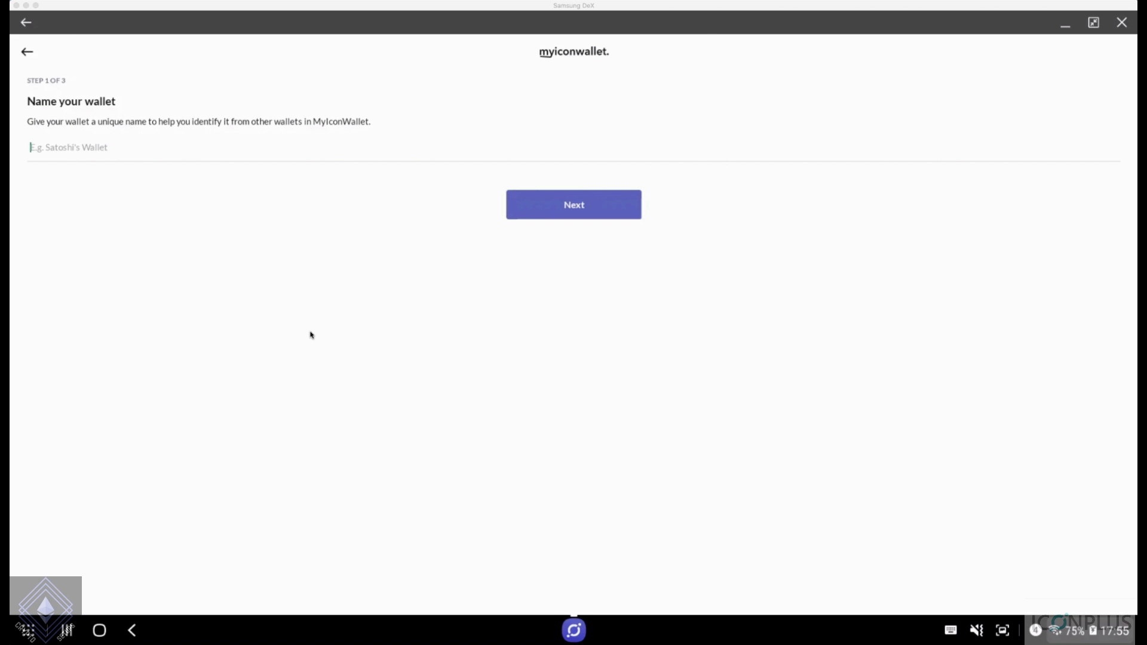
Name the new wallet 'cryptosetups' and continue to the keystore file step
left_click(270, 153)
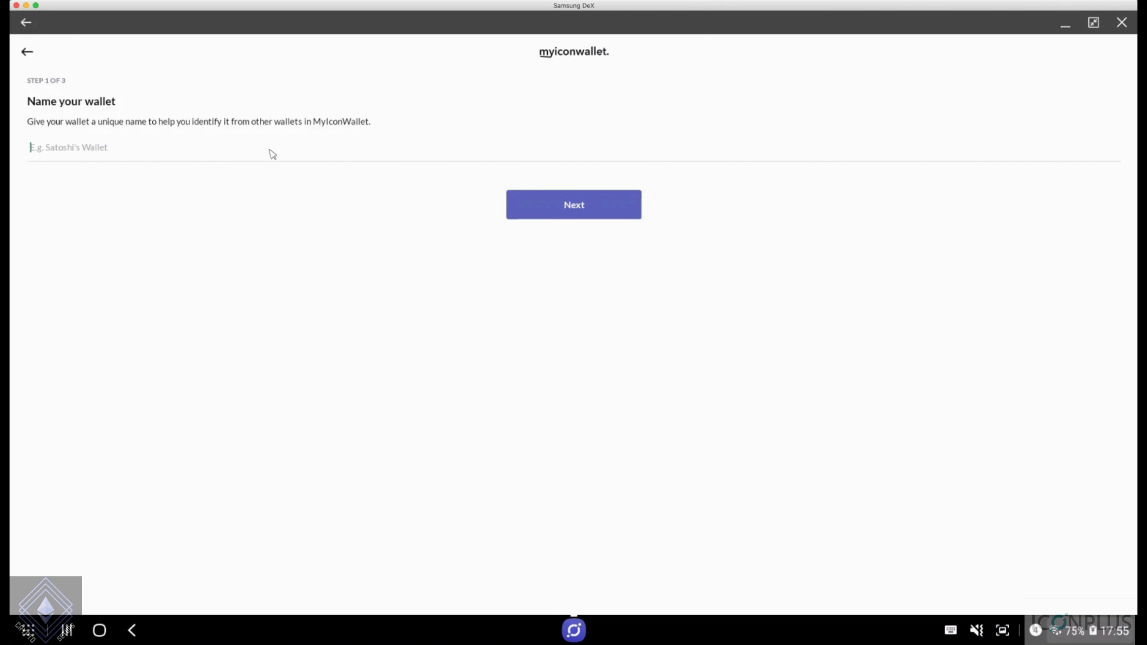
type("cr")
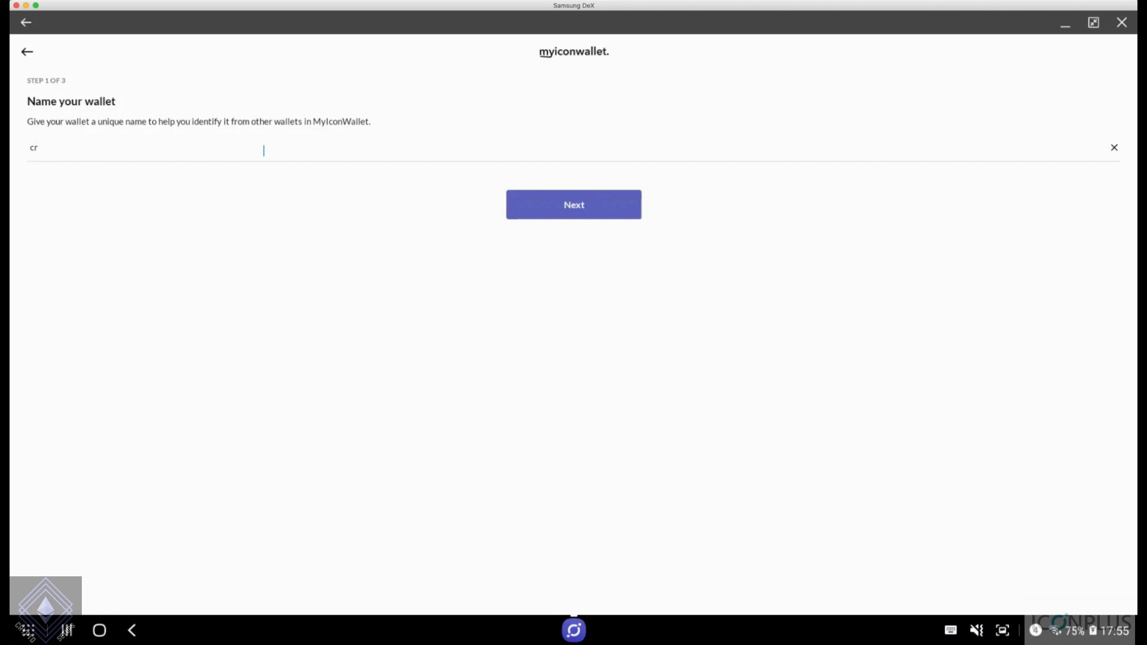
type("yptosetups")
left_click(618, 210)
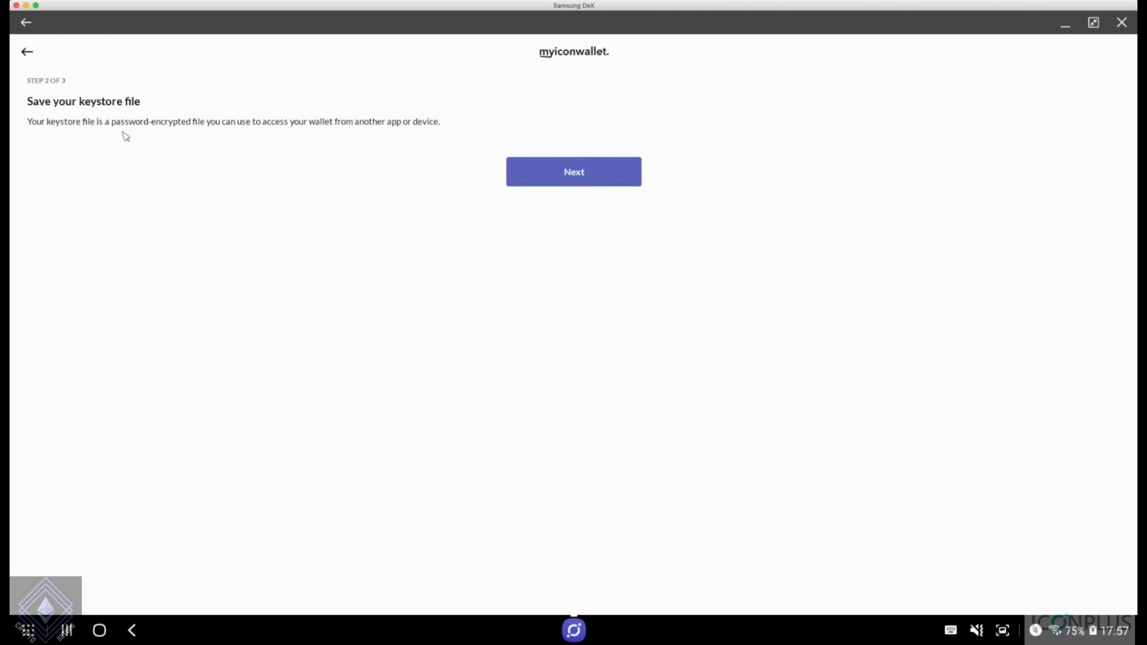
Set the keystore password in both fields, save the keystore file, and close the app
left_click(564, 171)
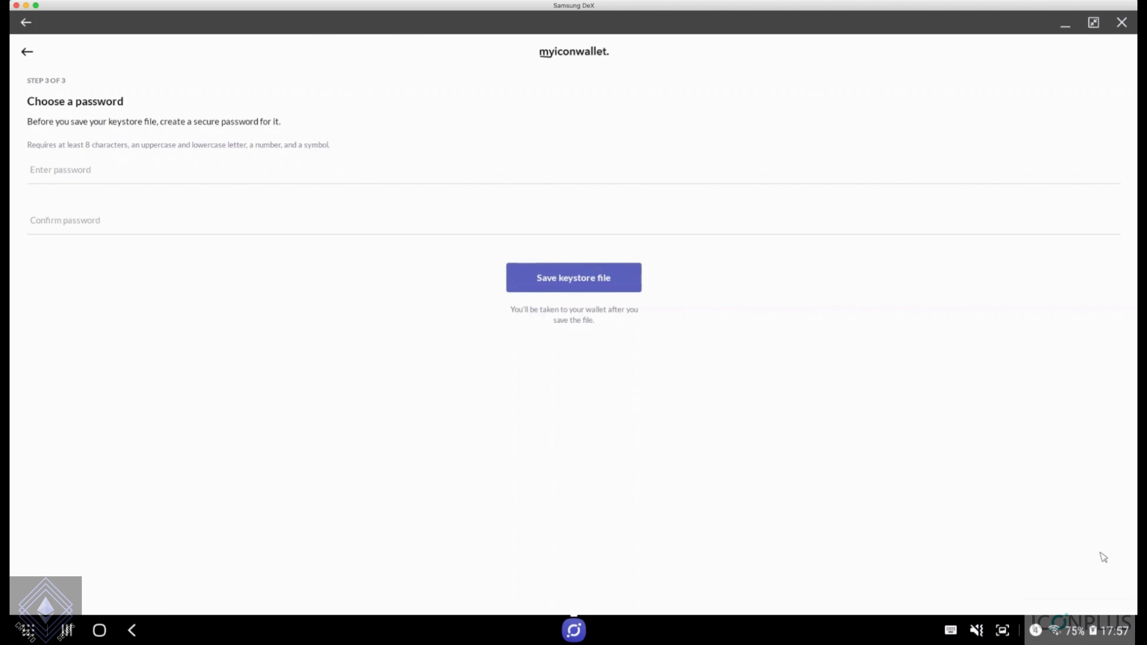
key("super+backslash")
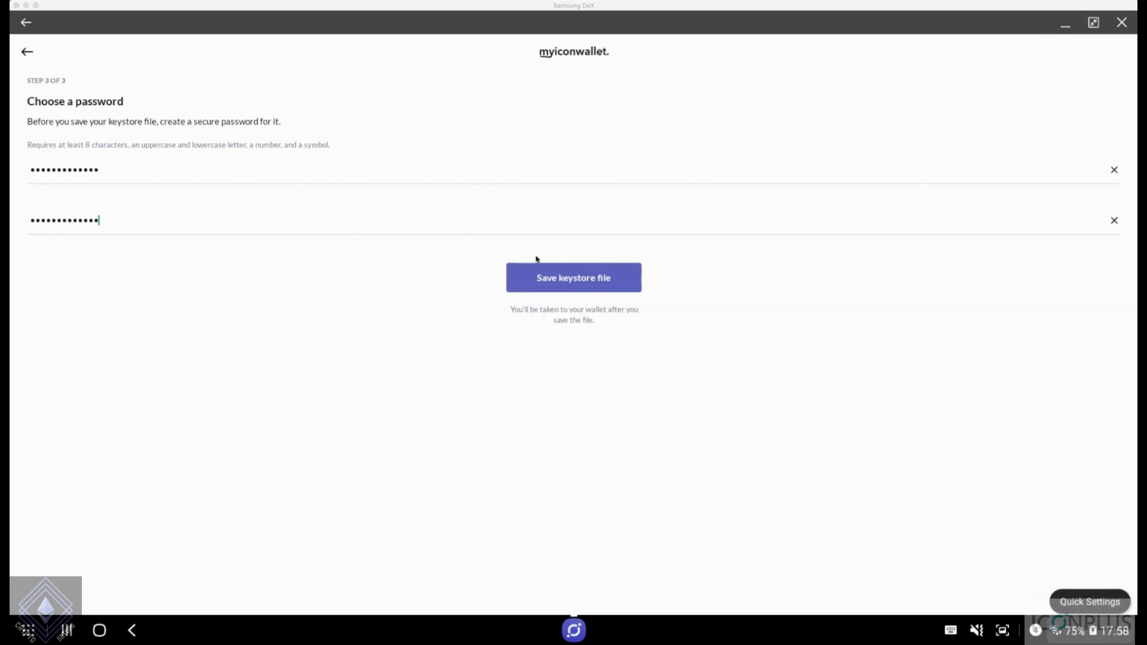
left_click(581, 283)
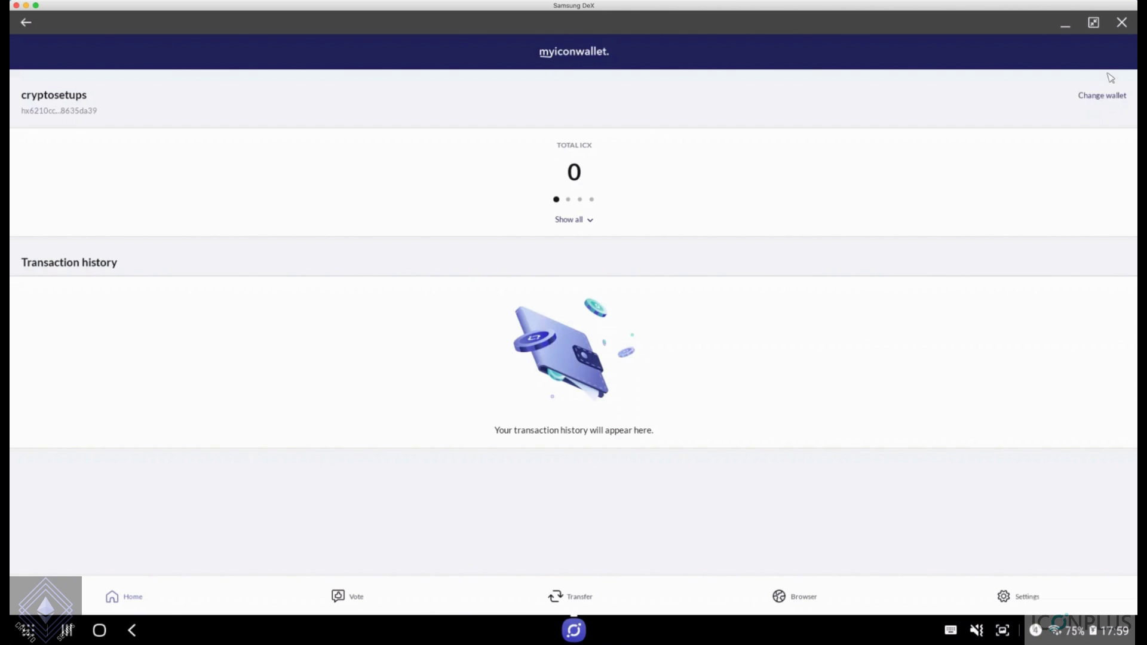
left_click(1121, 27)
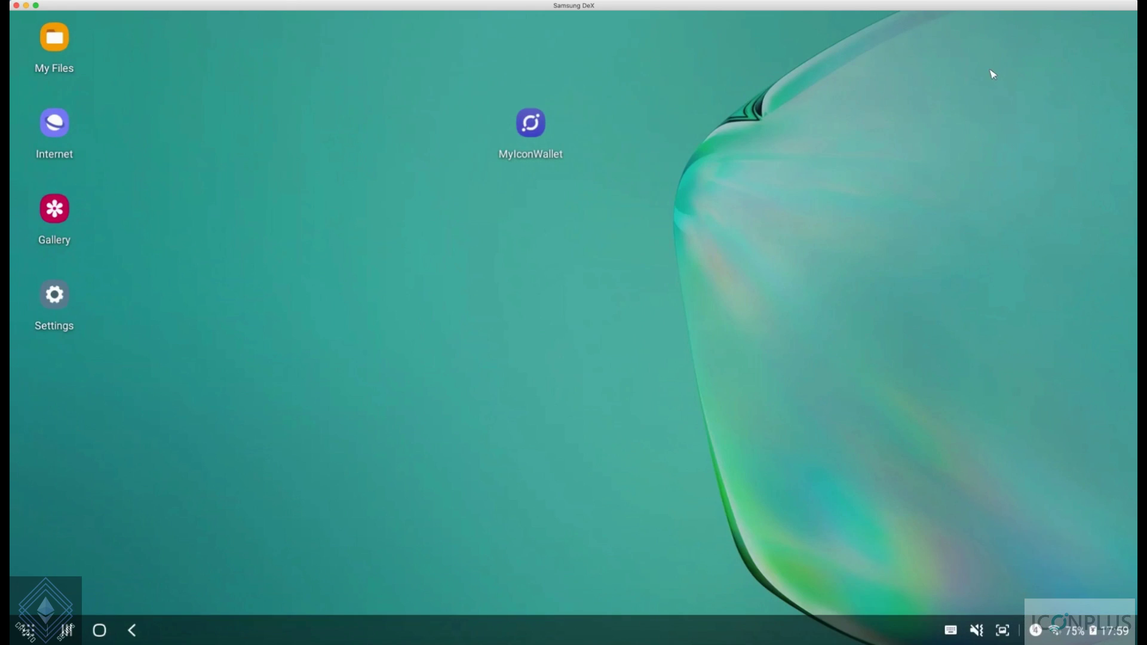
Reopen MyIconWallet and unlock it with the six-digit passcode to reach the 0 ICX home
double_click(529, 117)
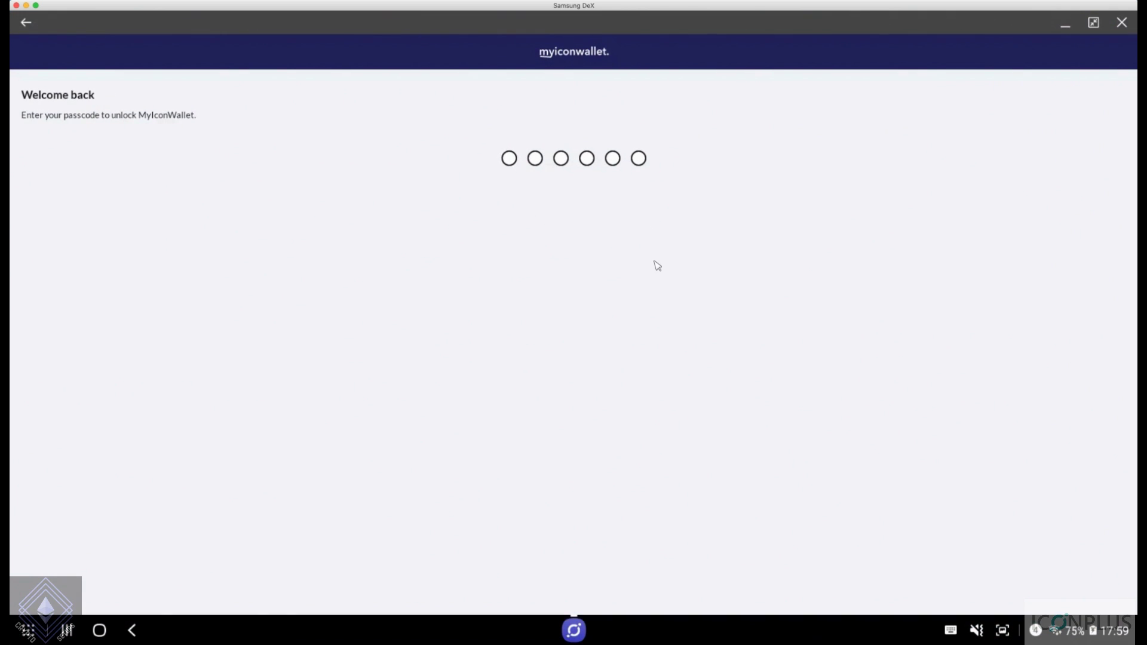
type("123456")
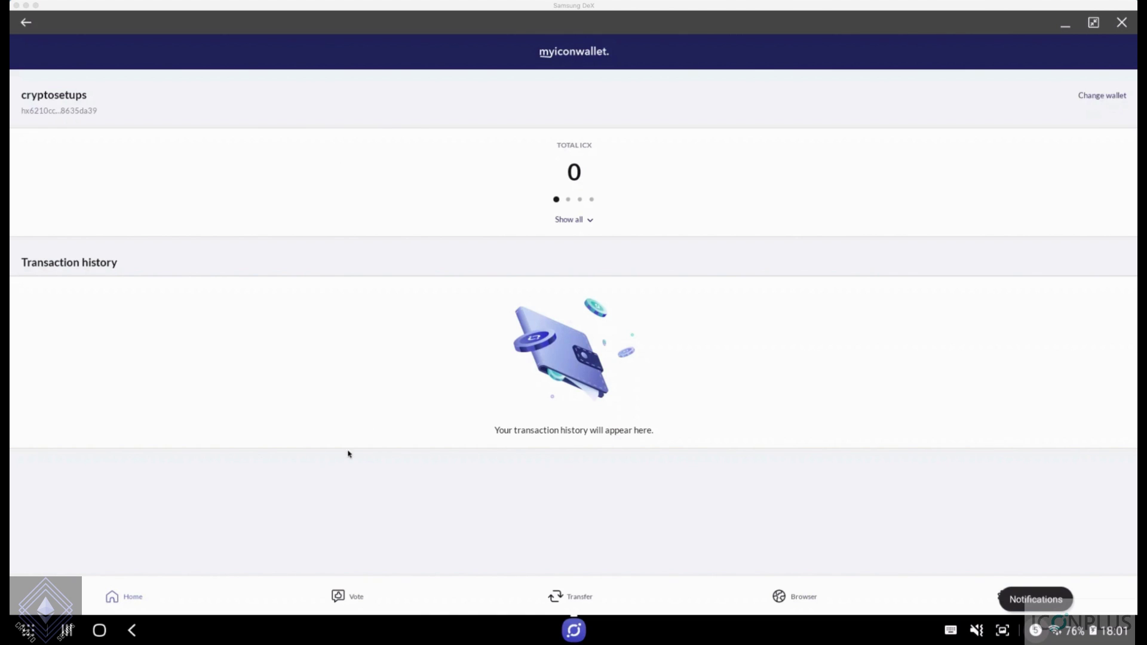
View the Vote page listing ICONPLUS, then switch to the Transfer send page
left_click(356, 600)
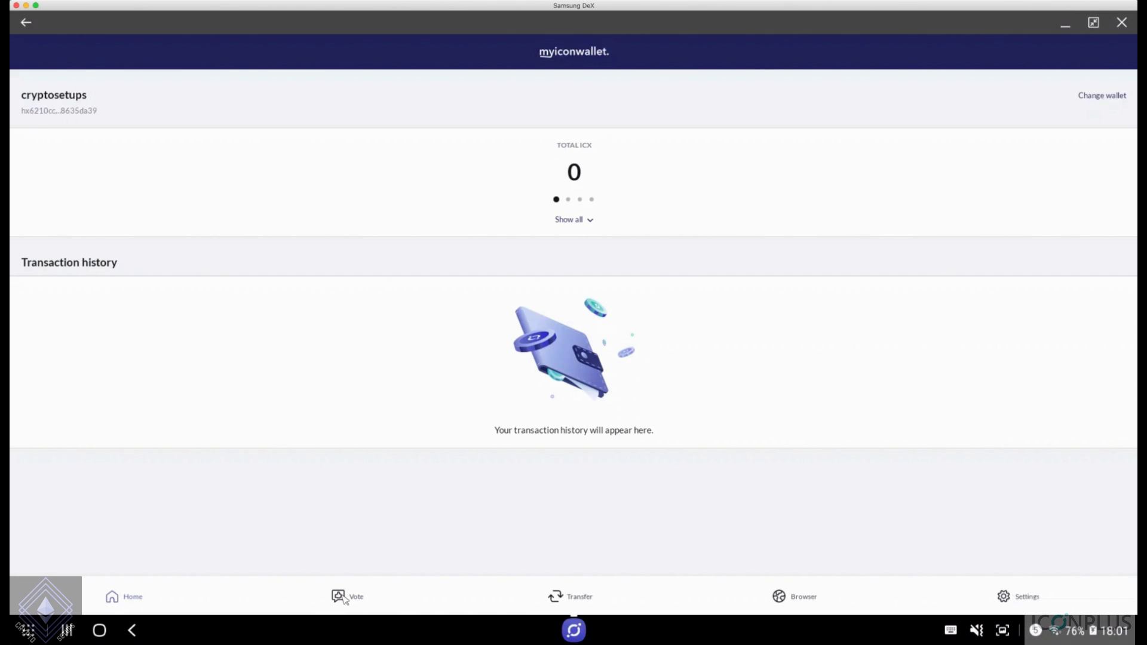
left_click(359, 601)
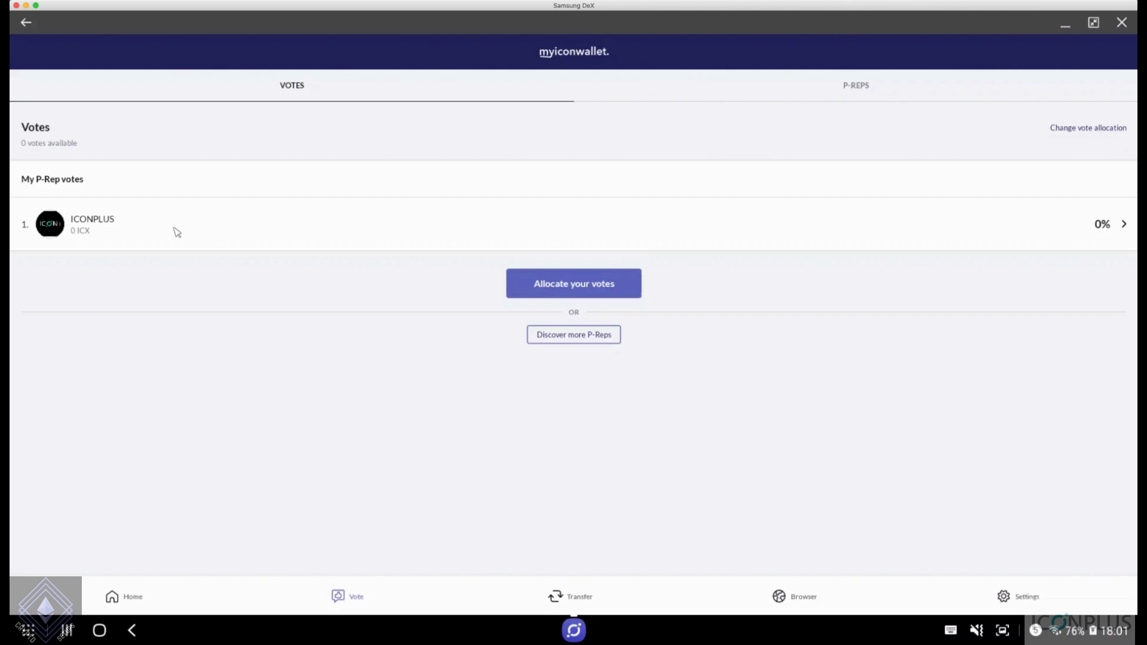
left_click(578, 600)
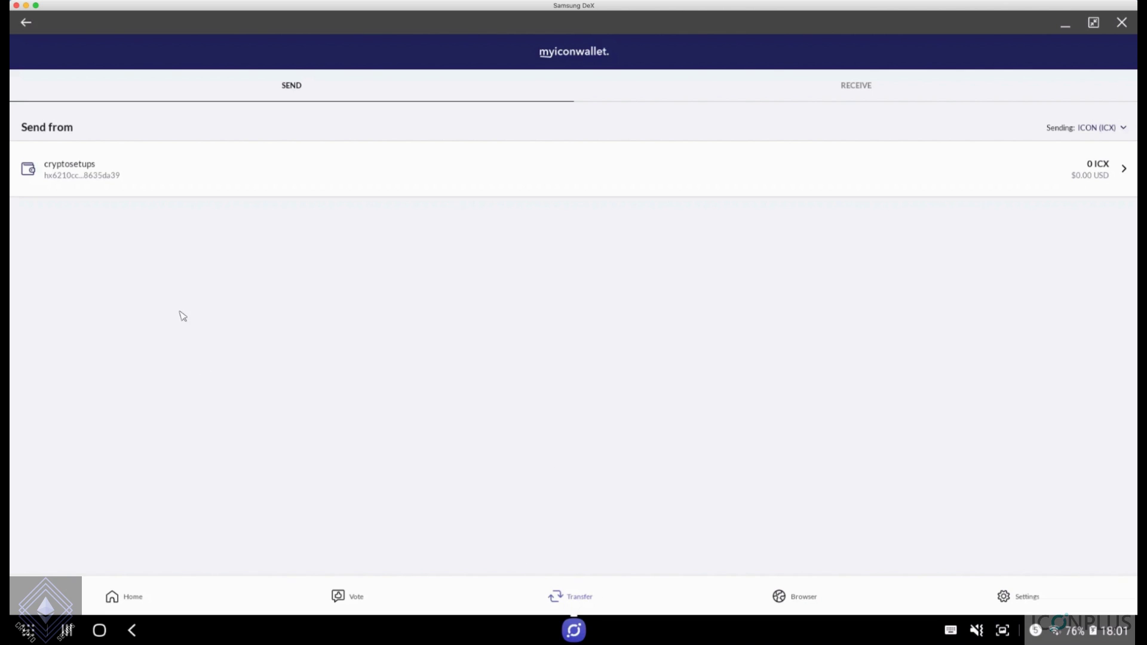
Pick cryptosetups as the sending wallet, view the recipient address entry, and back out
left_click(199, 177)
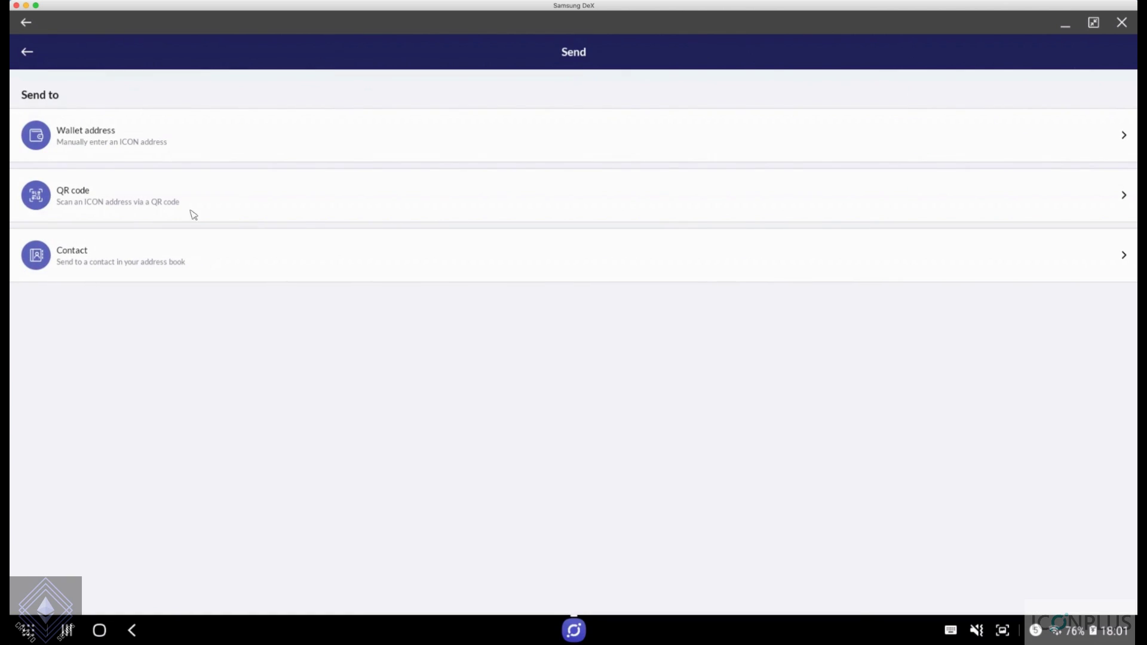
left_click(107, 144)
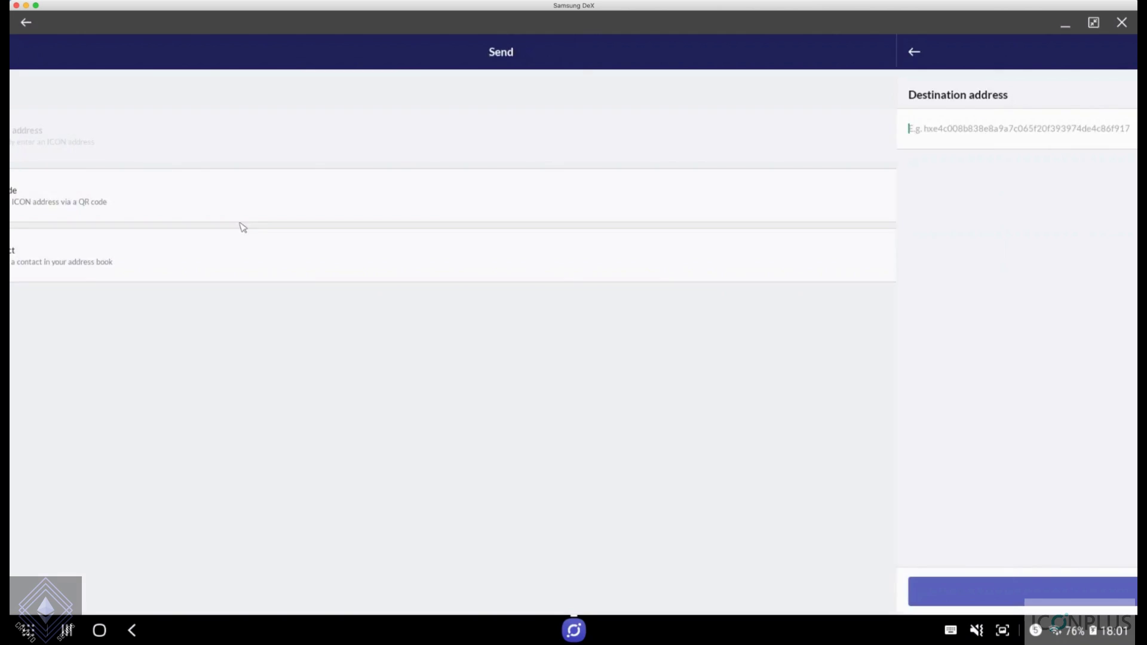
left_click(28, 54)
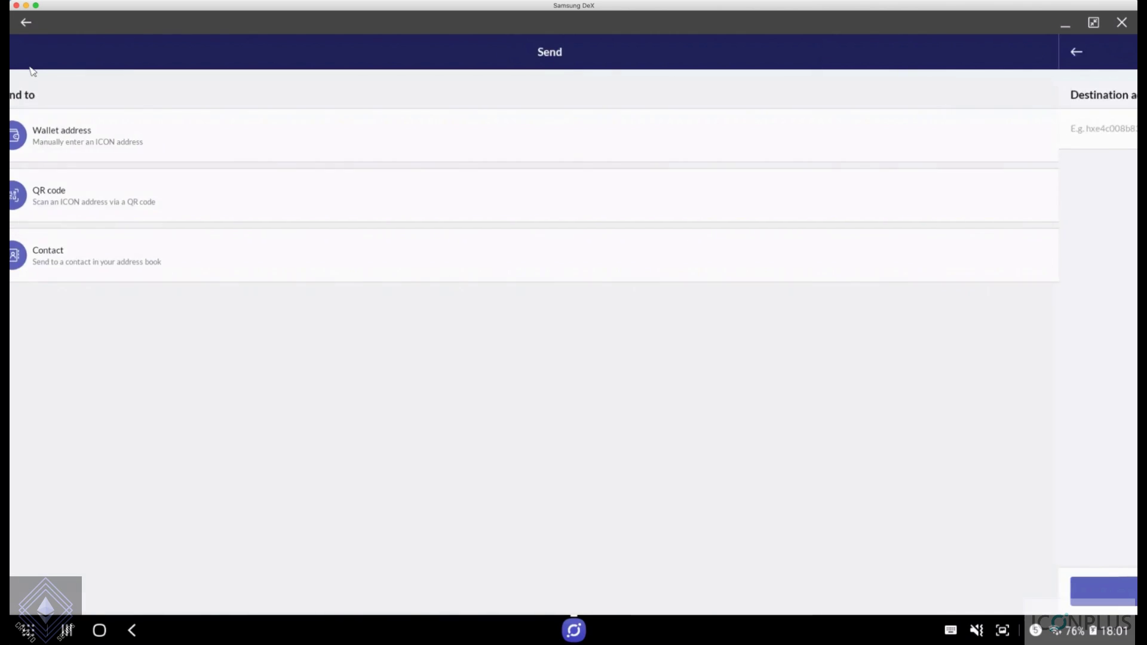
left_click(27, 52)
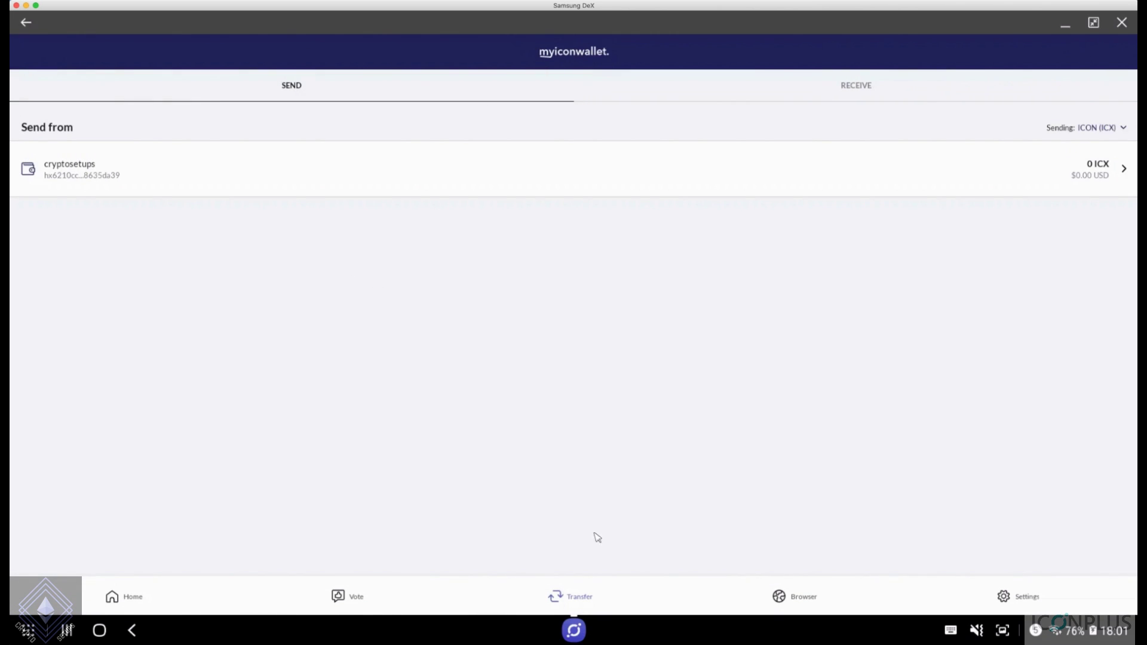
Show the cryptosetups receiving address and QR code and copy the address
left_click(859, 84)
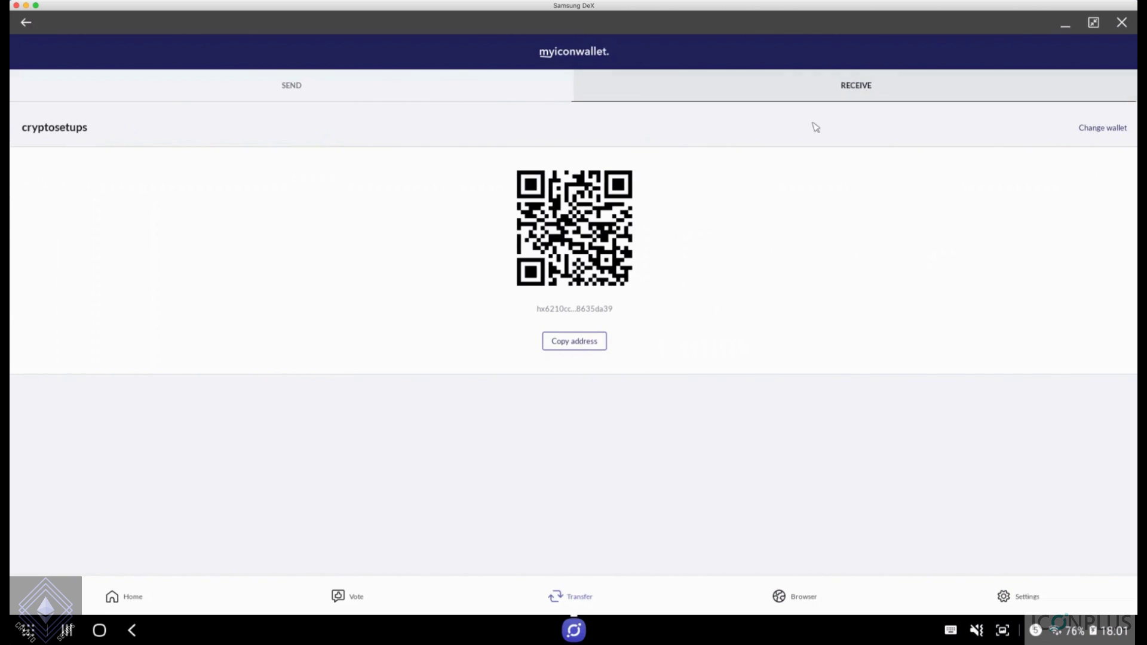
left_click(586, 340)
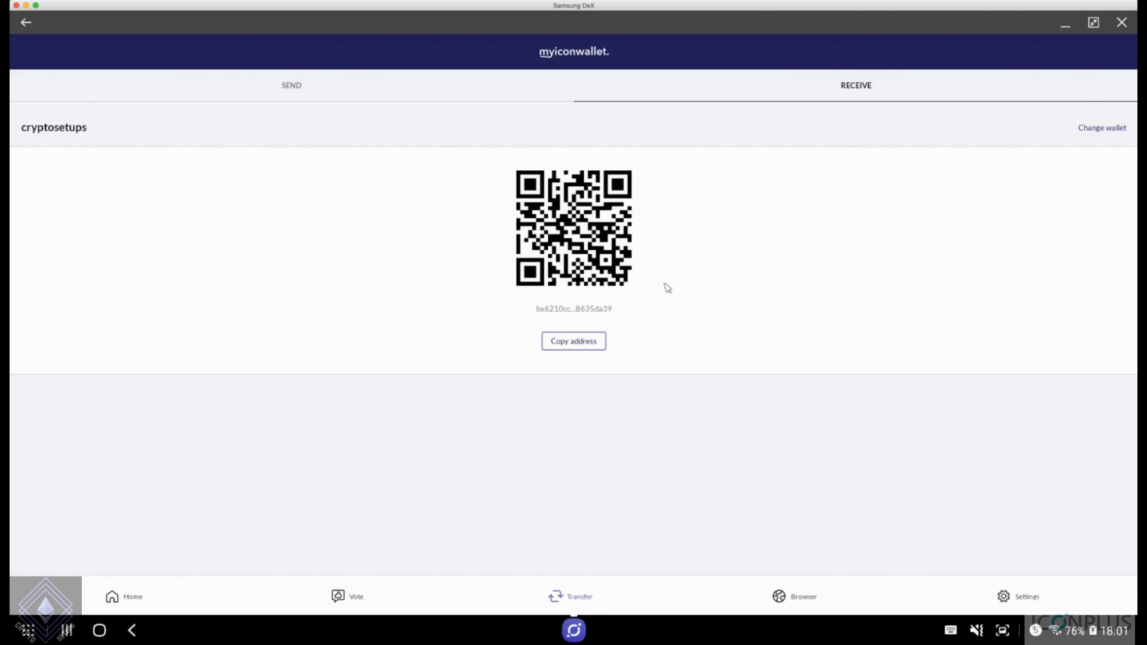
left_click(586, 344)
Go back through the voting page to the ICON Browser's dApp list
left_click(277, 90)
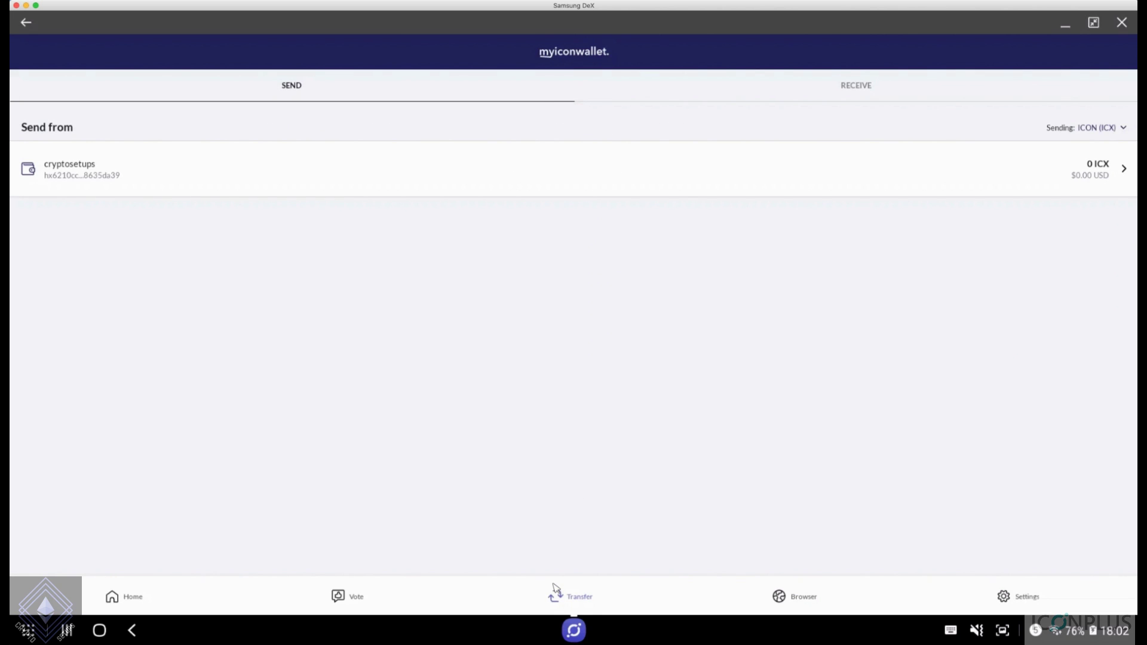
left_click(347, 605)
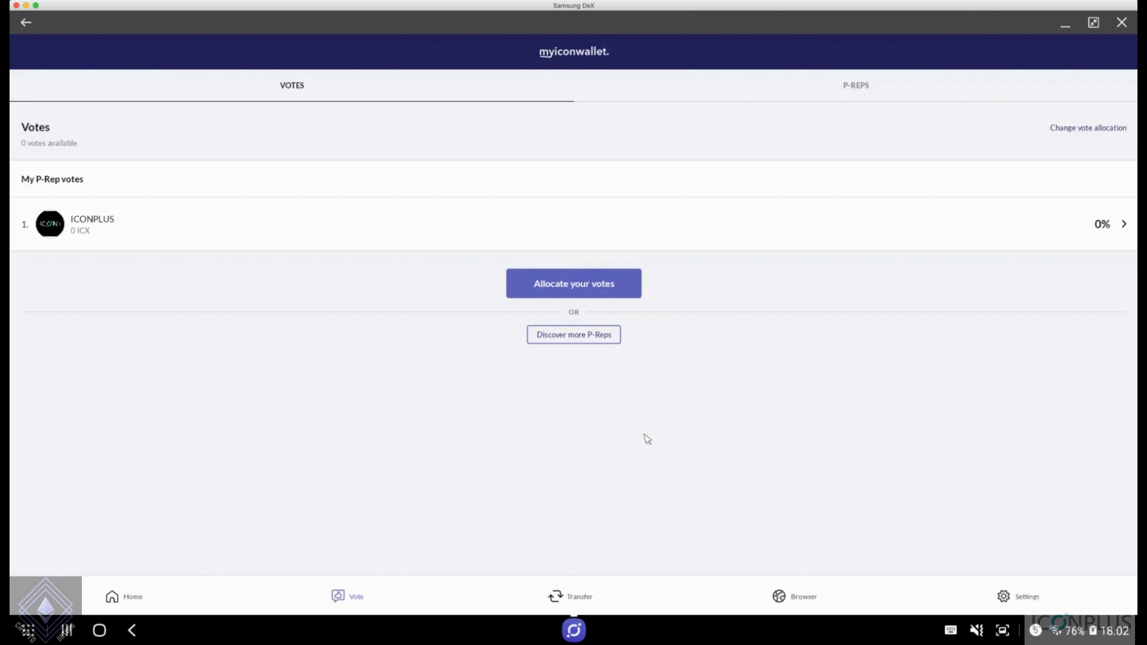
left_click(792, 604)
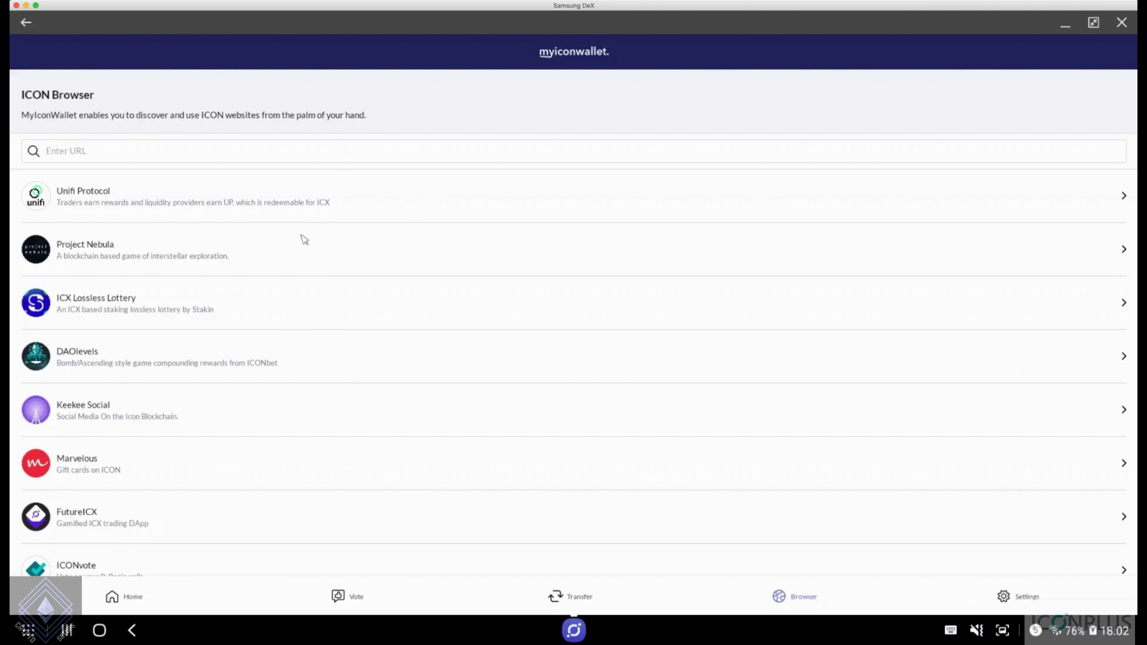
scroll(305, 240, "down", 1)
scroll(305, 240, "down", 1)
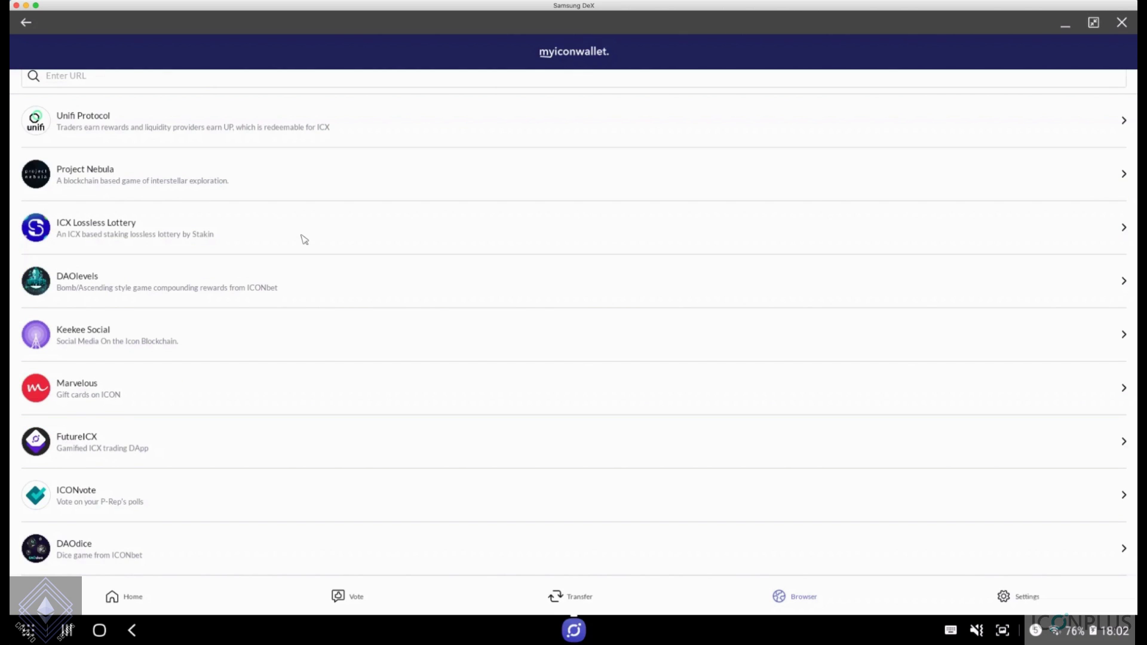
scroll(305, 240, "down", 1)
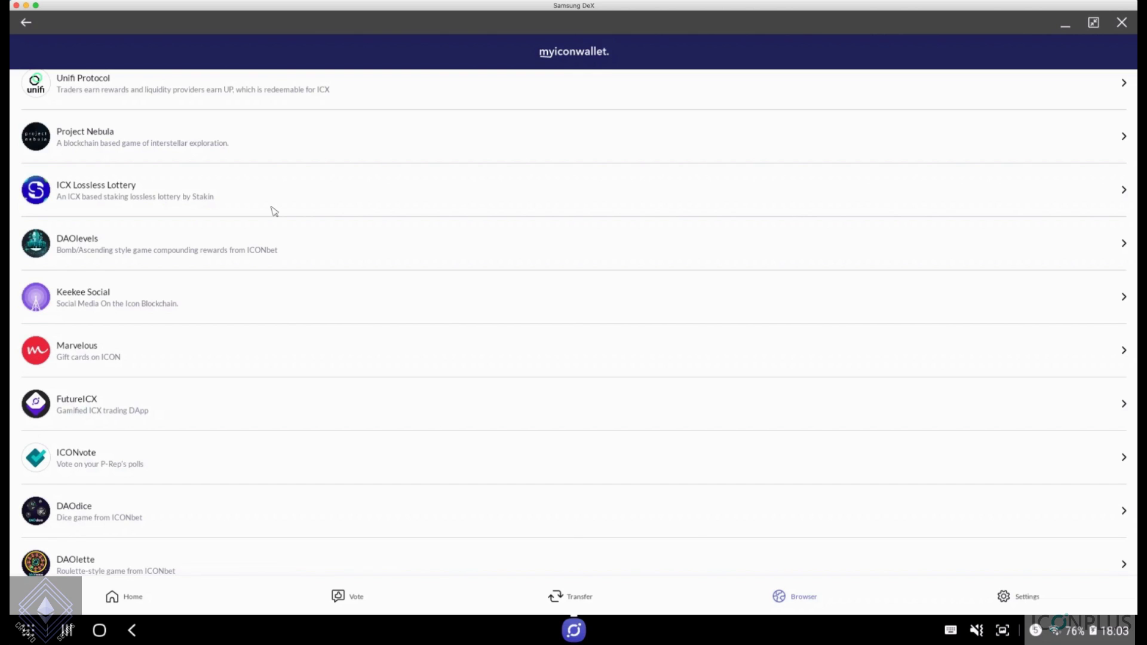
left_click(1028, 597)
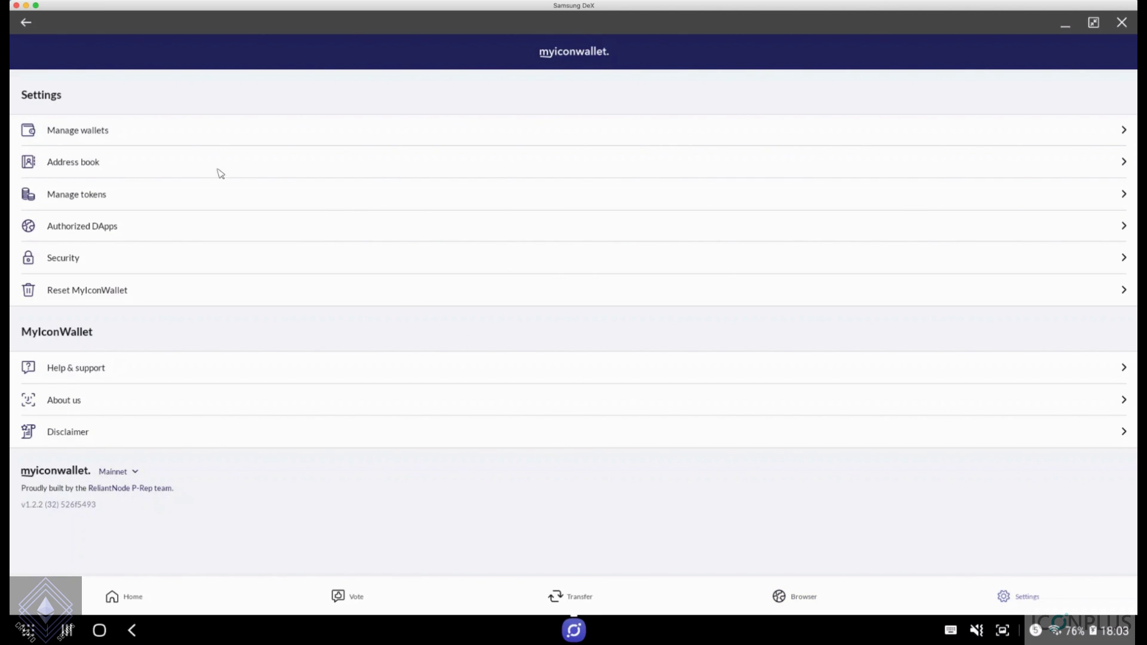
Check the empty address book and the wallet list with cryptosetups, then open Manage tokens
left_click(197, 172)
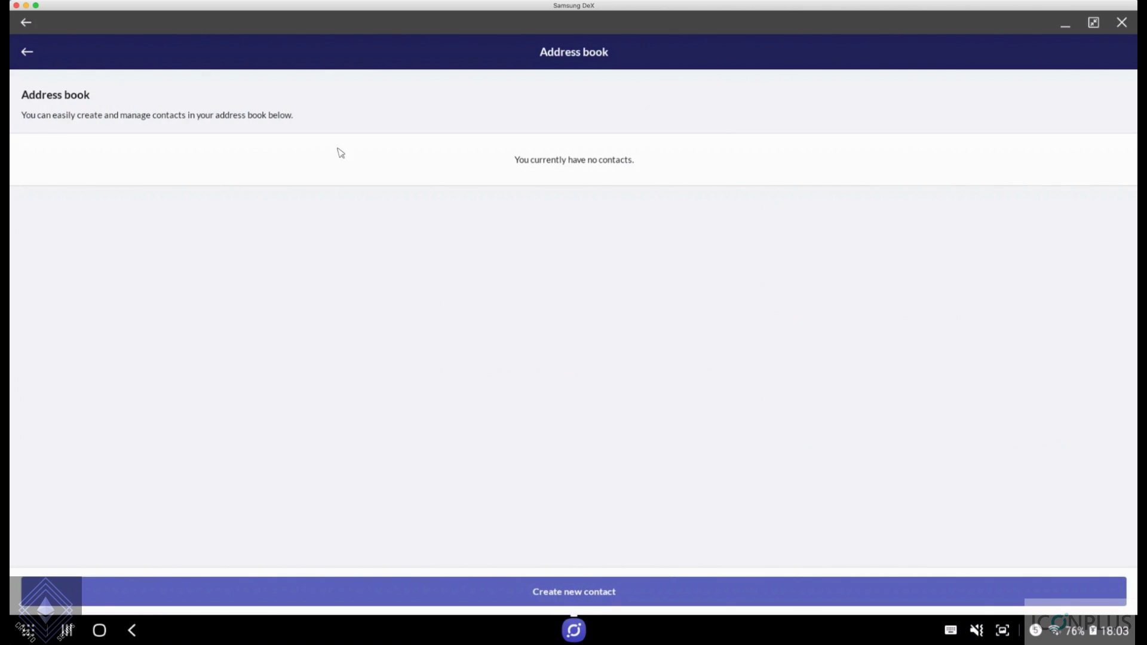
left_click(27, 52)
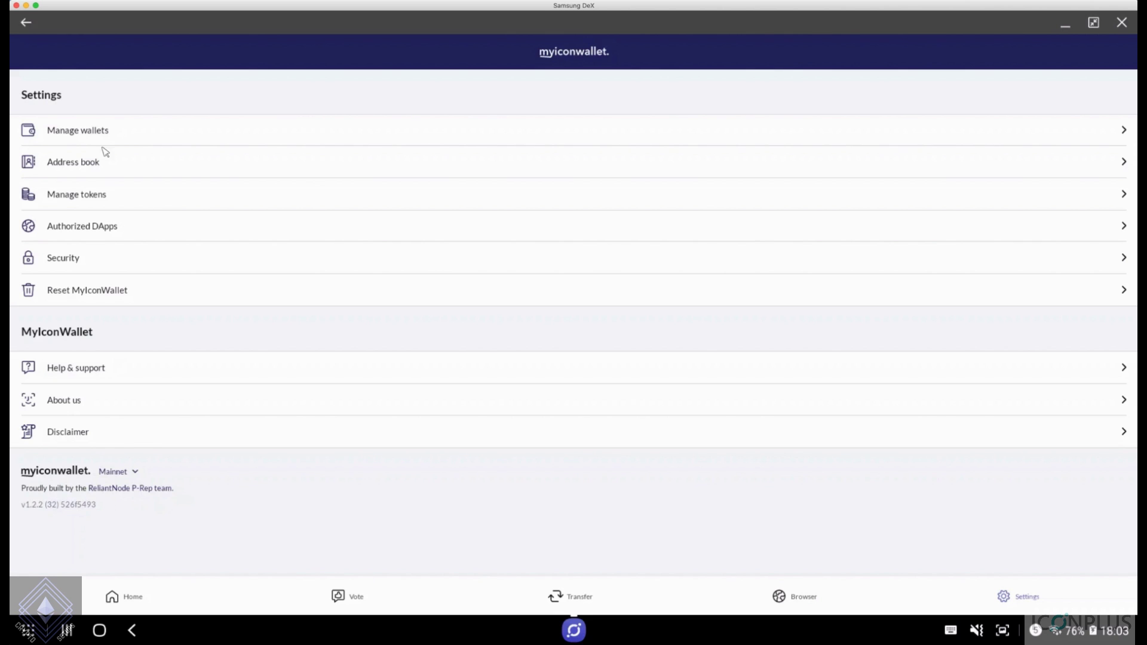
left_click(113, 139)
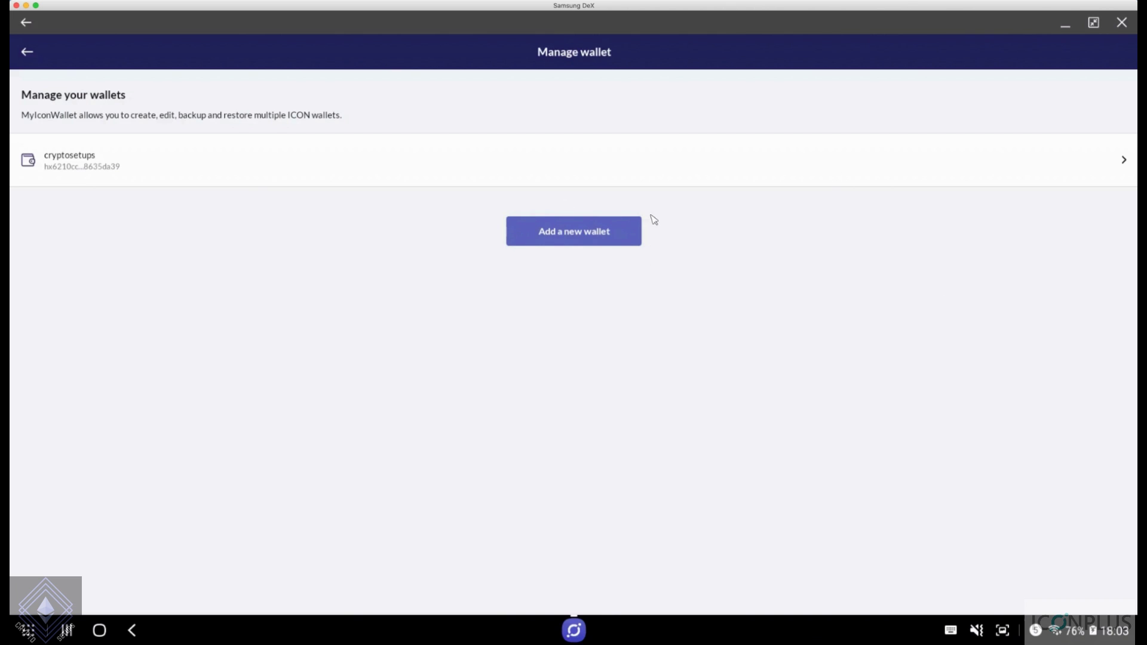
left_click(26, 52)
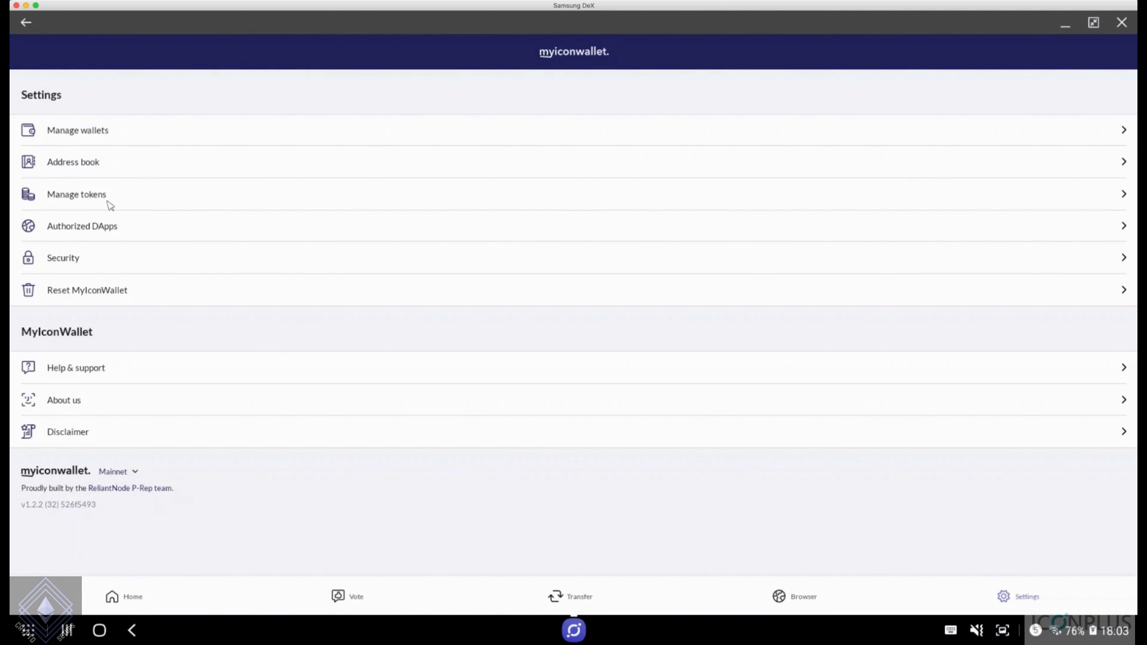
left_click(123, 201)
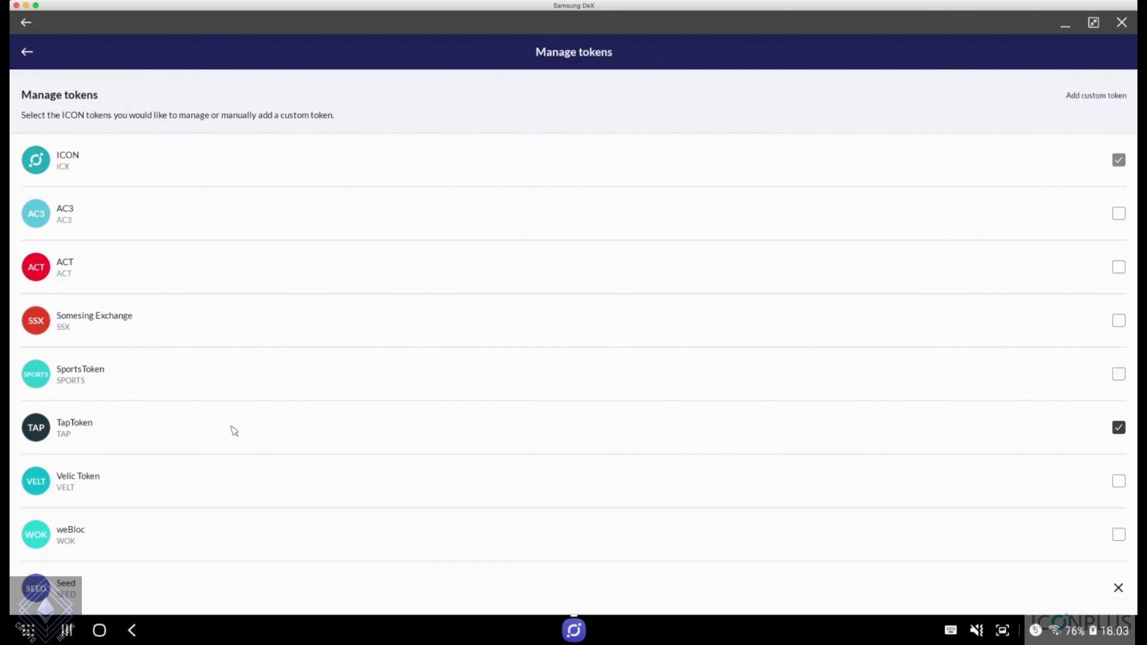
Toggle TapToken off and back on so ICON and TapToken stay enabled, reviewing the token list
left_click(211, 424)
left_click(211, 424)
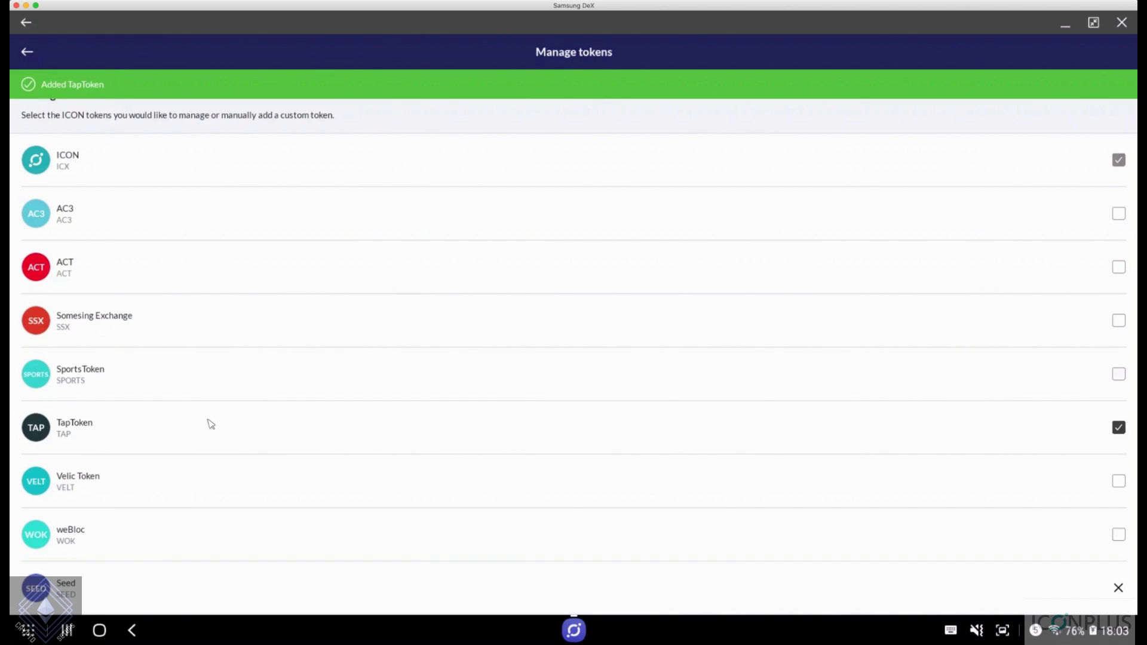
scroll(302, 302, "down", 1)
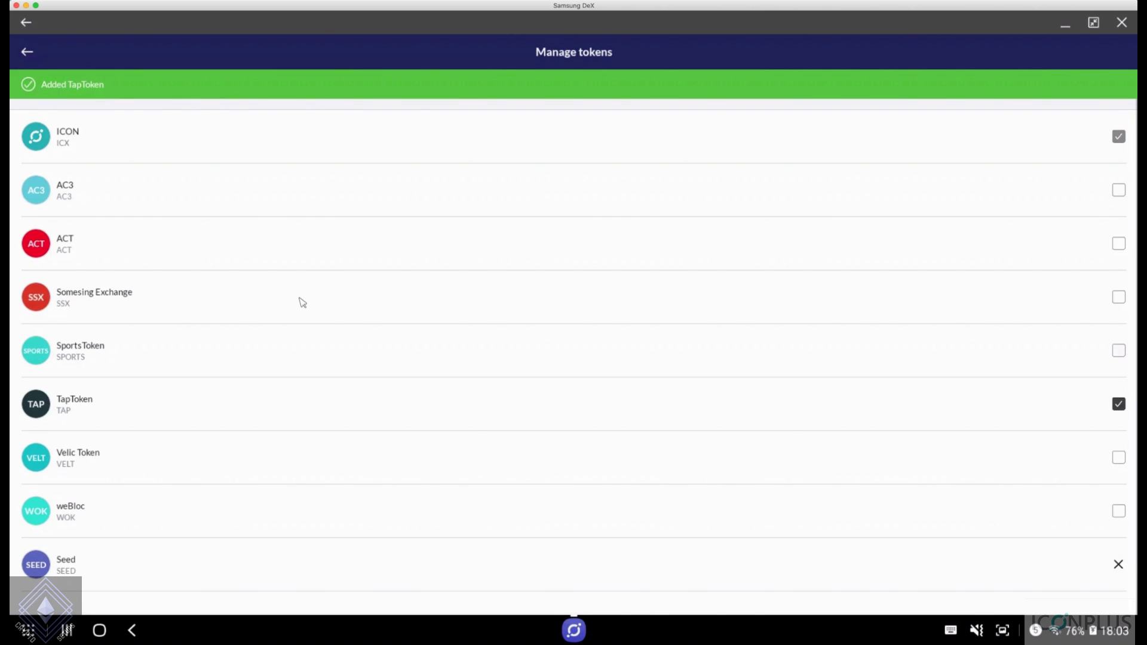
scroll(965, 592, "down", 2)
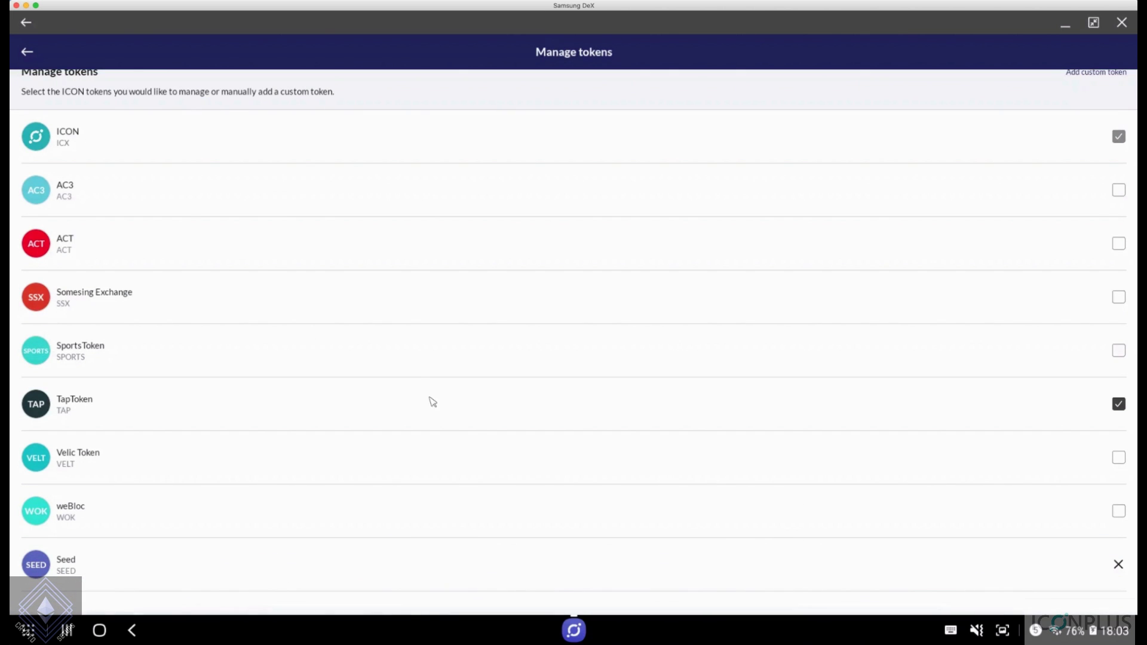
scroll(418, 384, "down", 2)
scroll(494, 428, "up", 1)
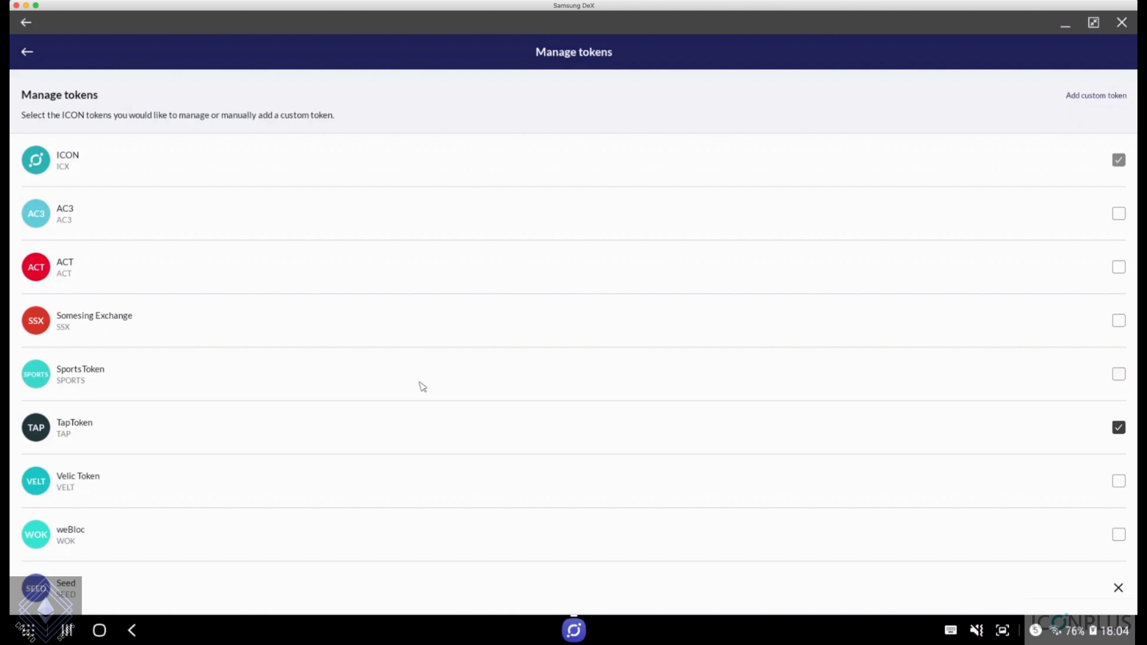
Open the empty Add custom token form, then back out through Manage tokens to Settings
left_click(1111, 97)
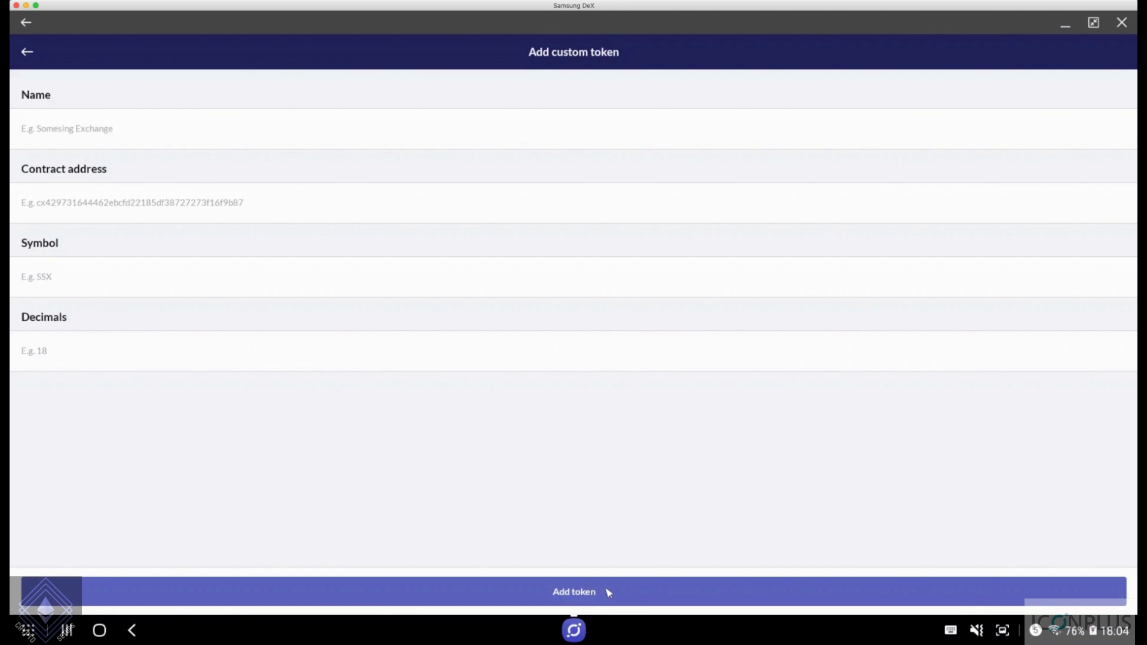
left_click(27, 51)
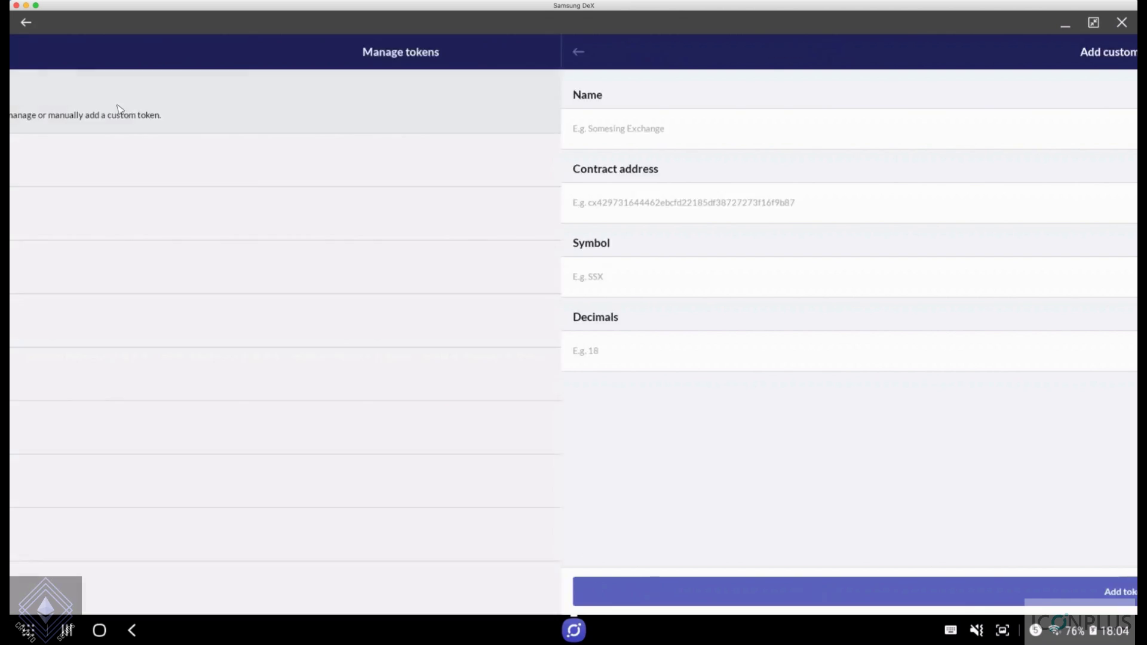
left_click(27, 53)
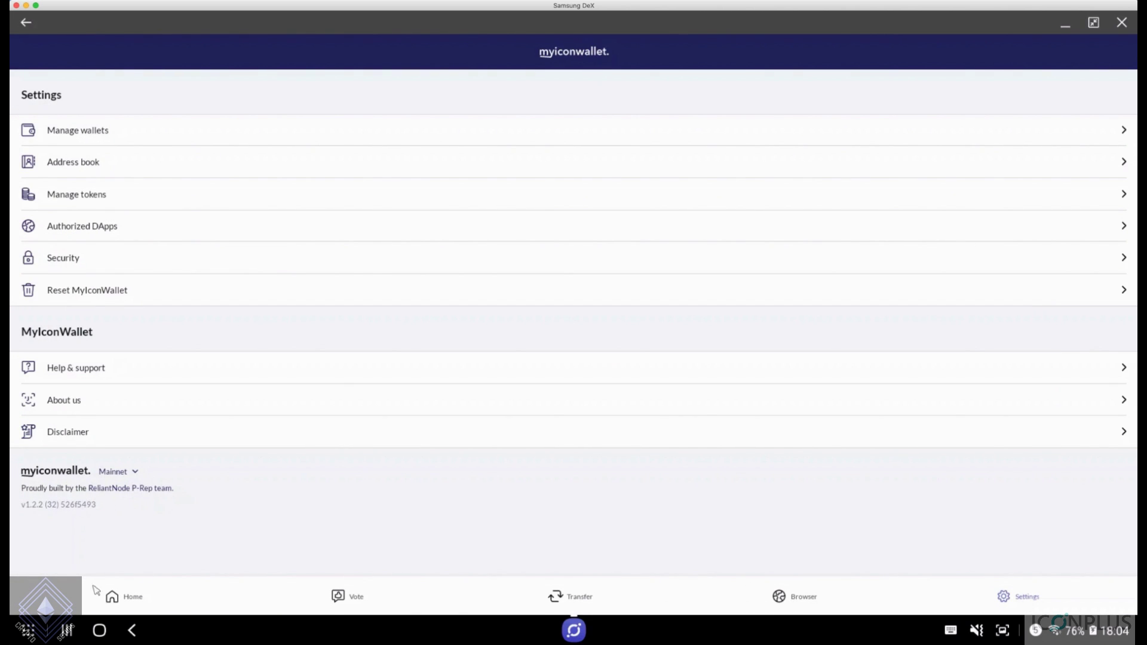
View the cryptosetups wallet home with 3 ICX total and the incoming +3 ICX transfer
left_click(113, 597)
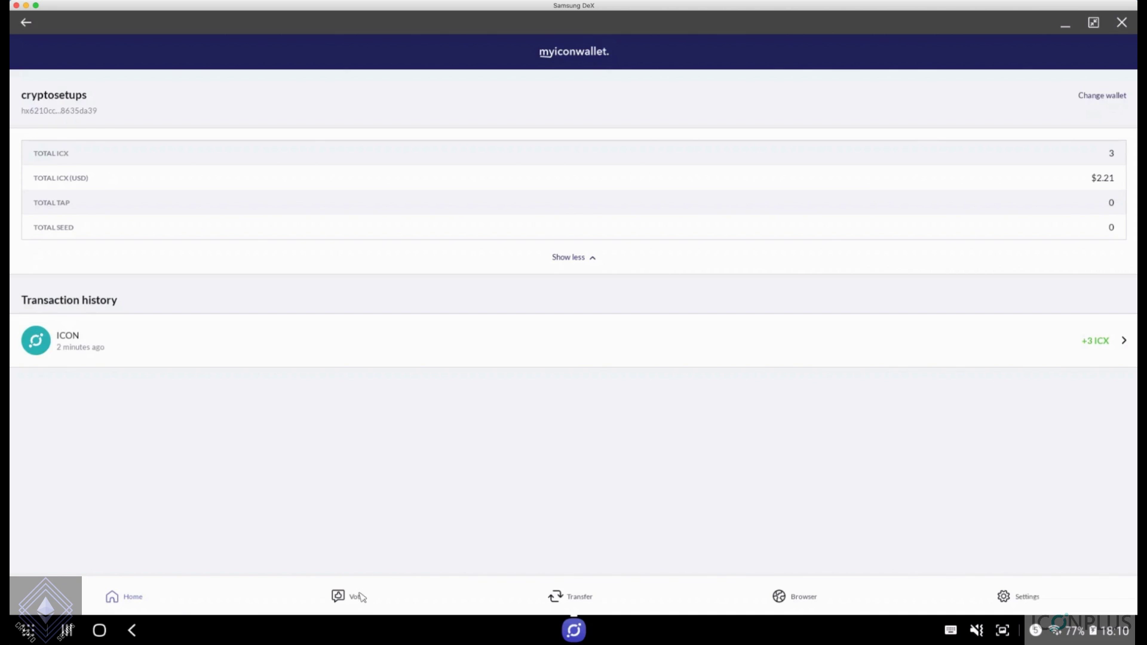
left_click(337, 598)
left_click(146, 599)
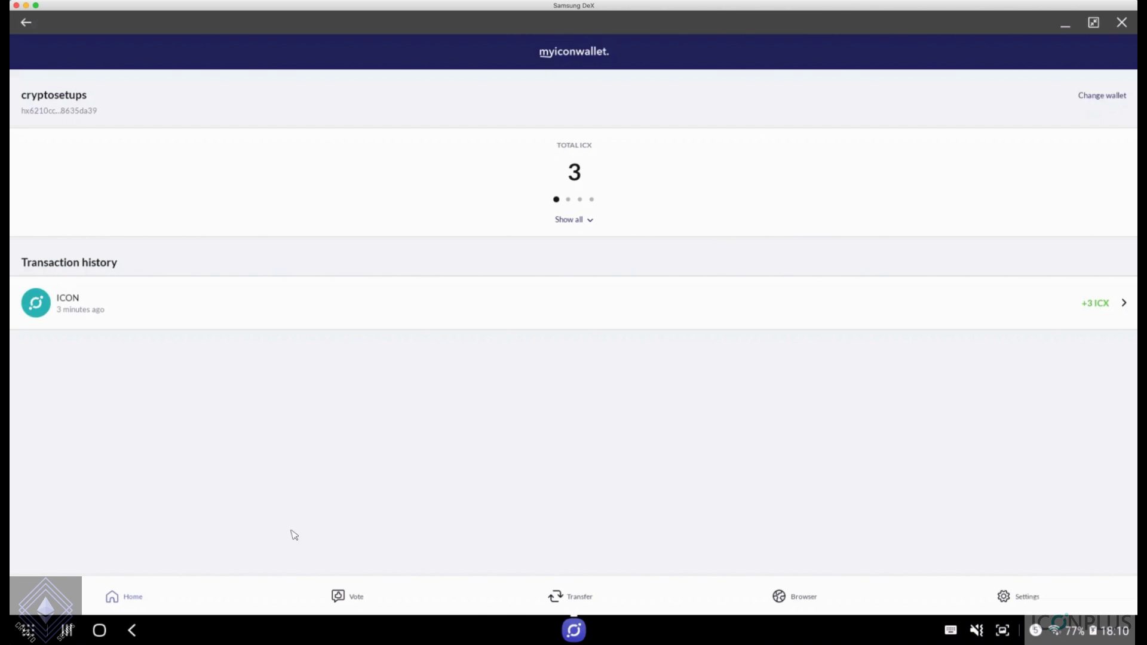
Open the P-Rep voting list and sort the P-Reps by rank
left_click(345, 598)
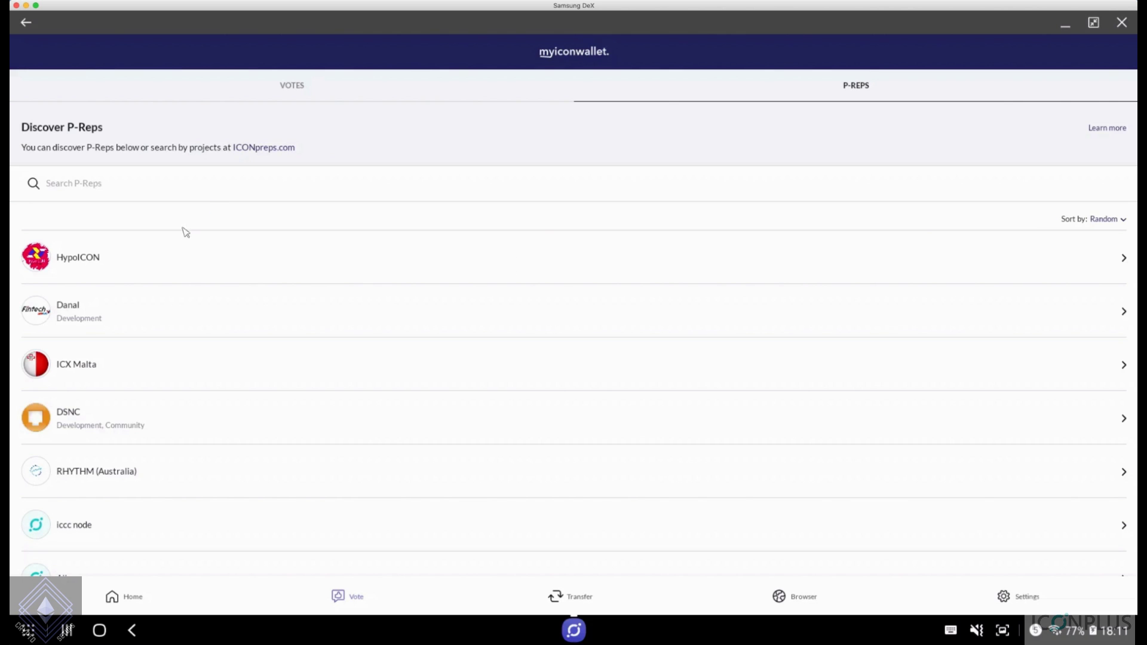
left_click(1123, 221)
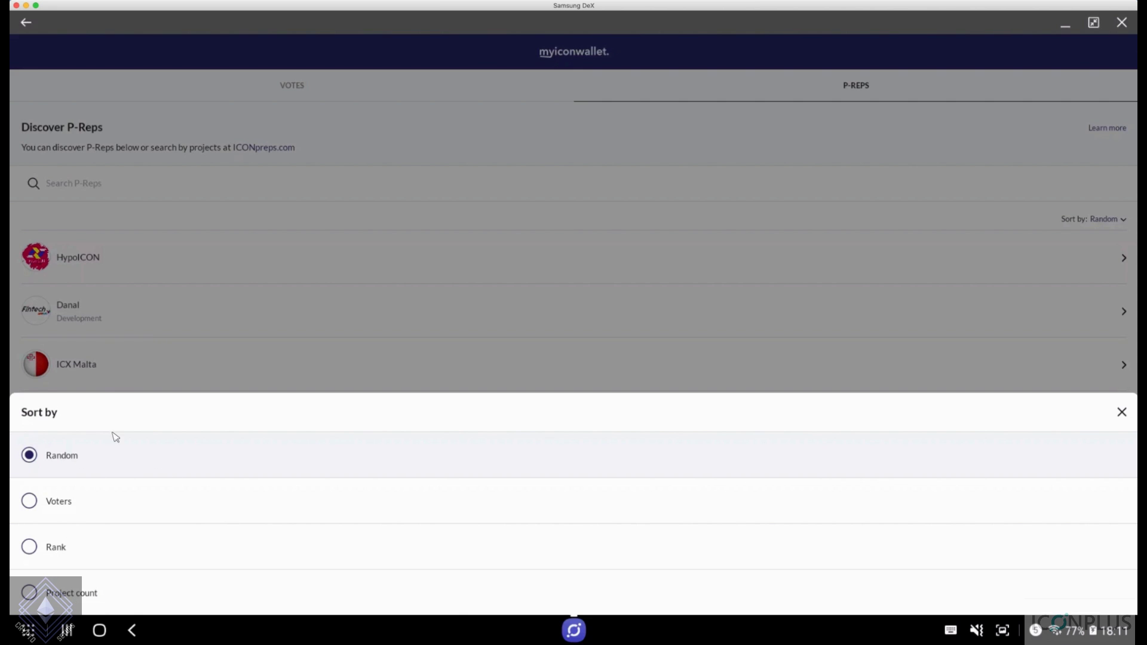
left_click(75, 556)
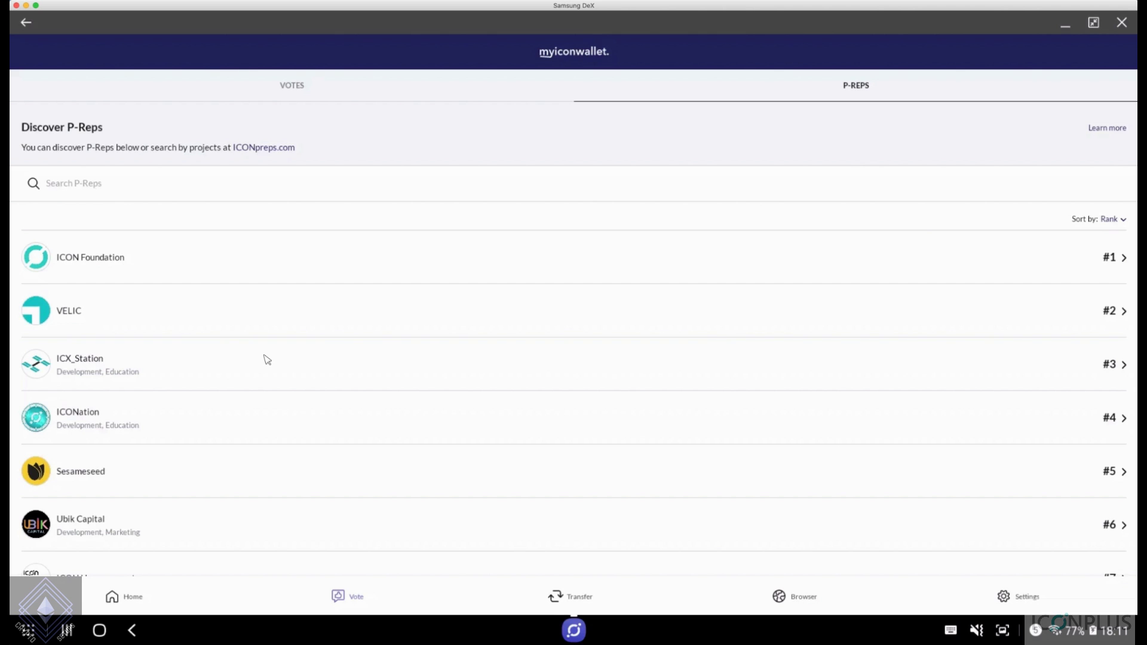
Glance at ICX_Station's P-Rep details, then browse the ranked list down to Stakin #11
left_click(358, 371)
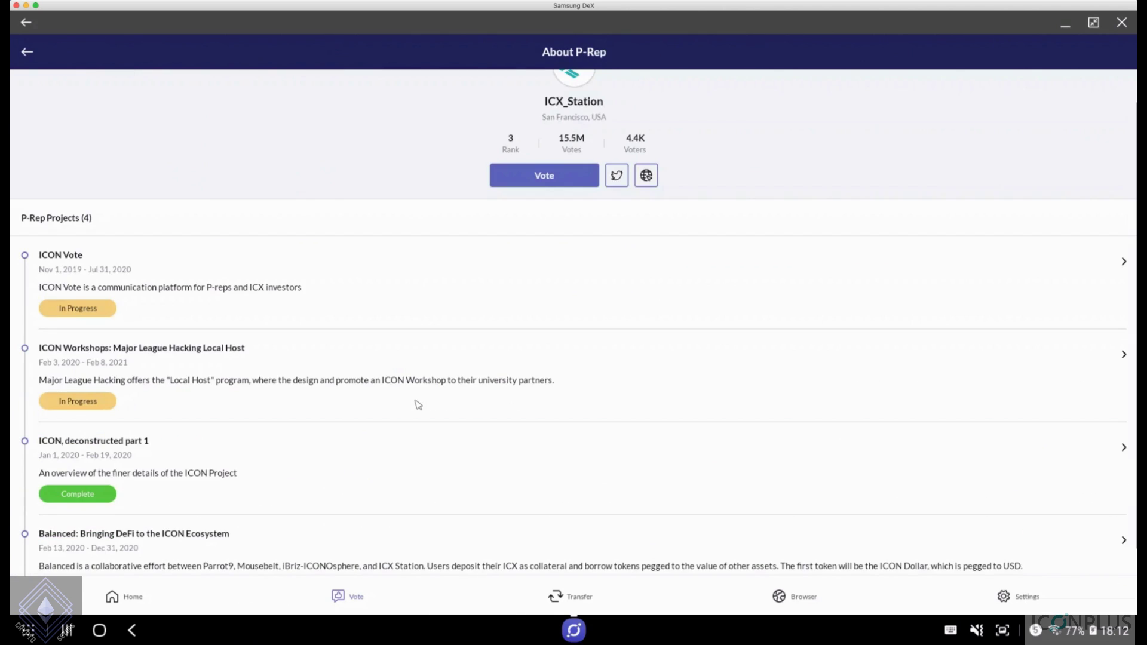
left_click(27, 51)
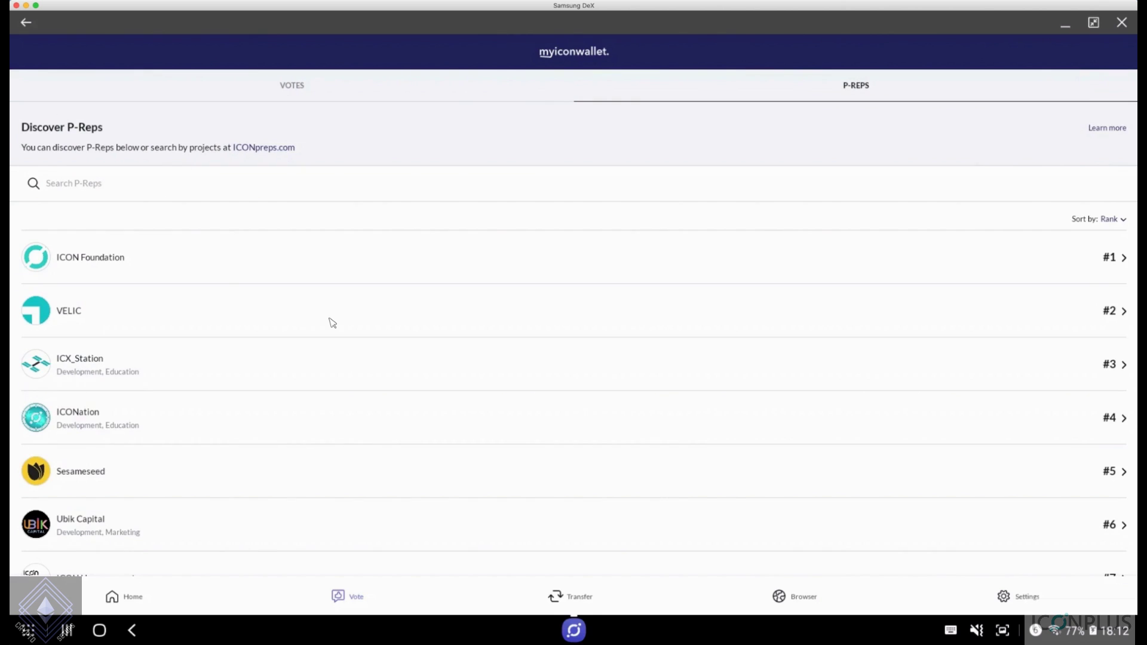
scroll(333, 323, "down", 1)
scroll(333, 324, "down", 2)
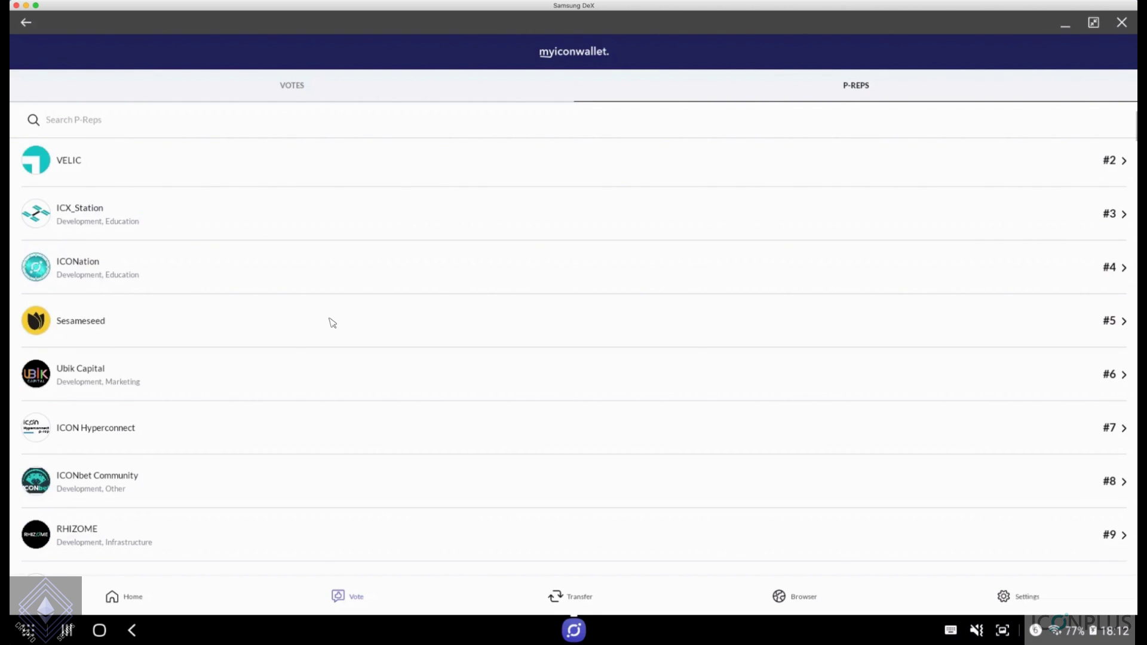
scroll(333, 323, "down", 2)
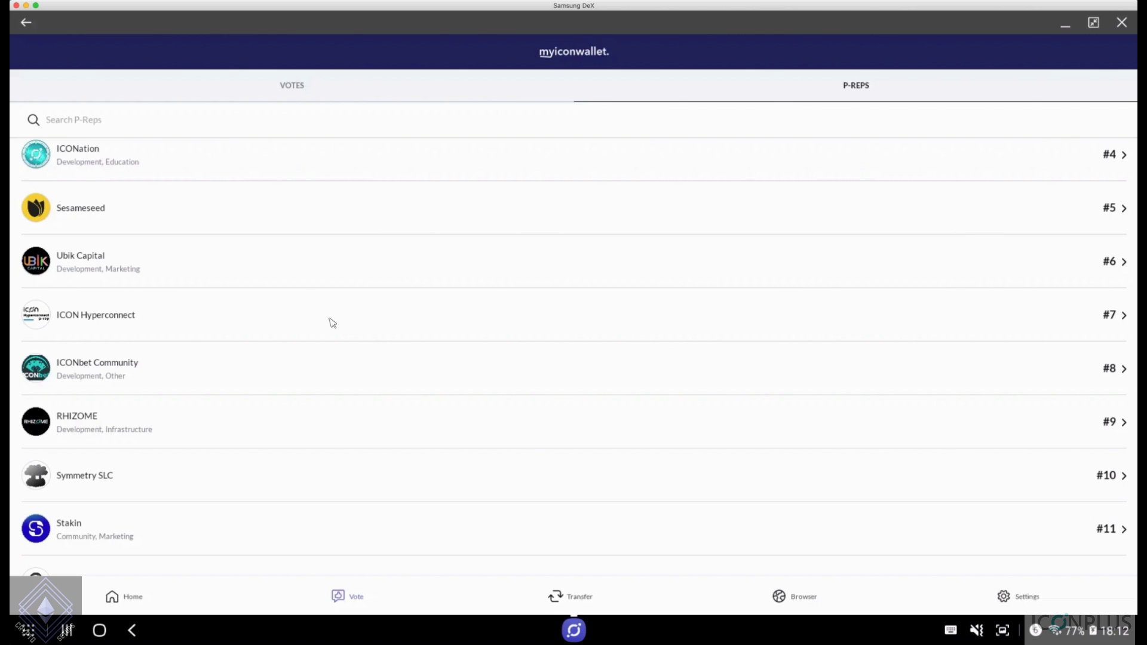
Search the P-Reps for 'icon' and add ICONPLUS to the vote list from its profile
scroll(333, 323, "up", 3)
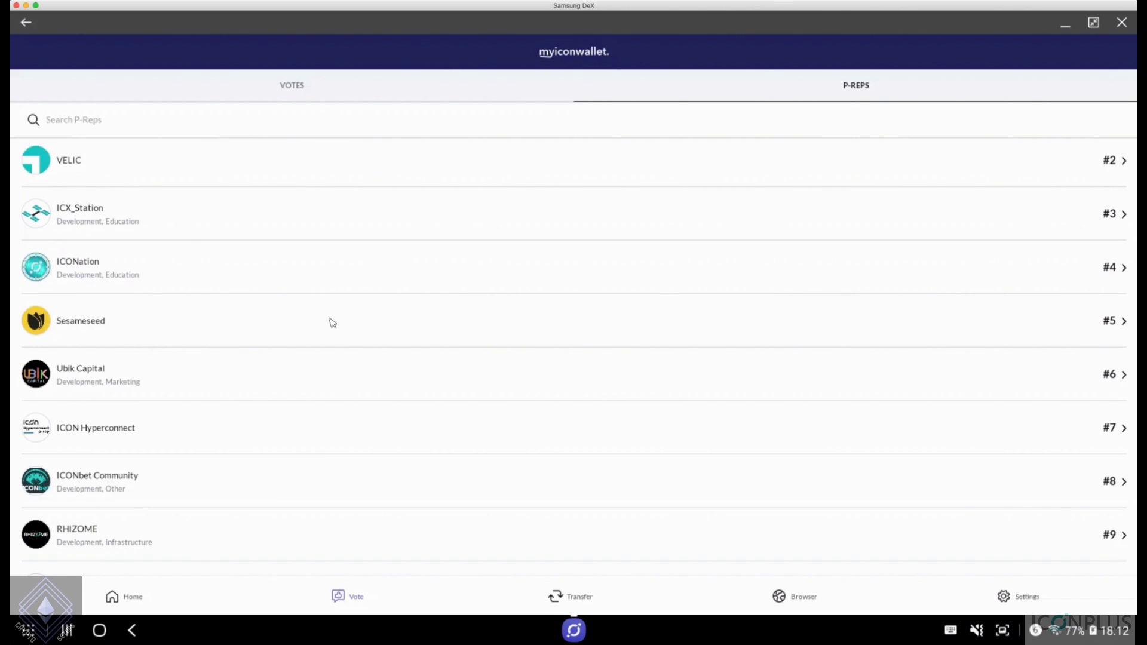
scroll(333, 323, "up", 5)
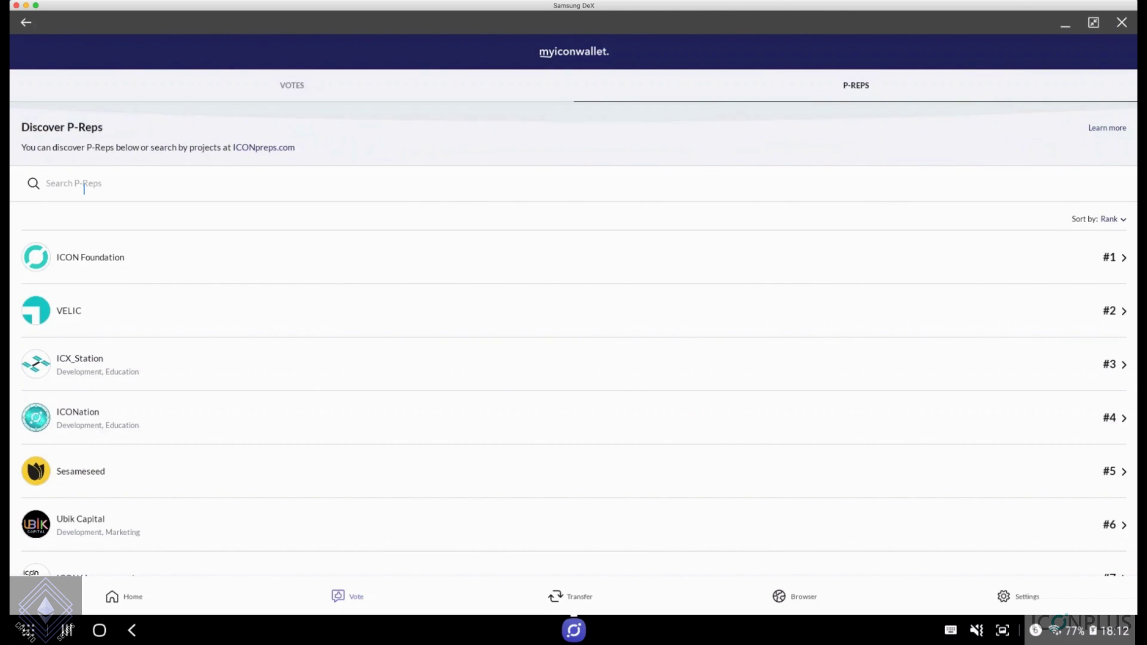
left_click(83, 186)
type("icon")
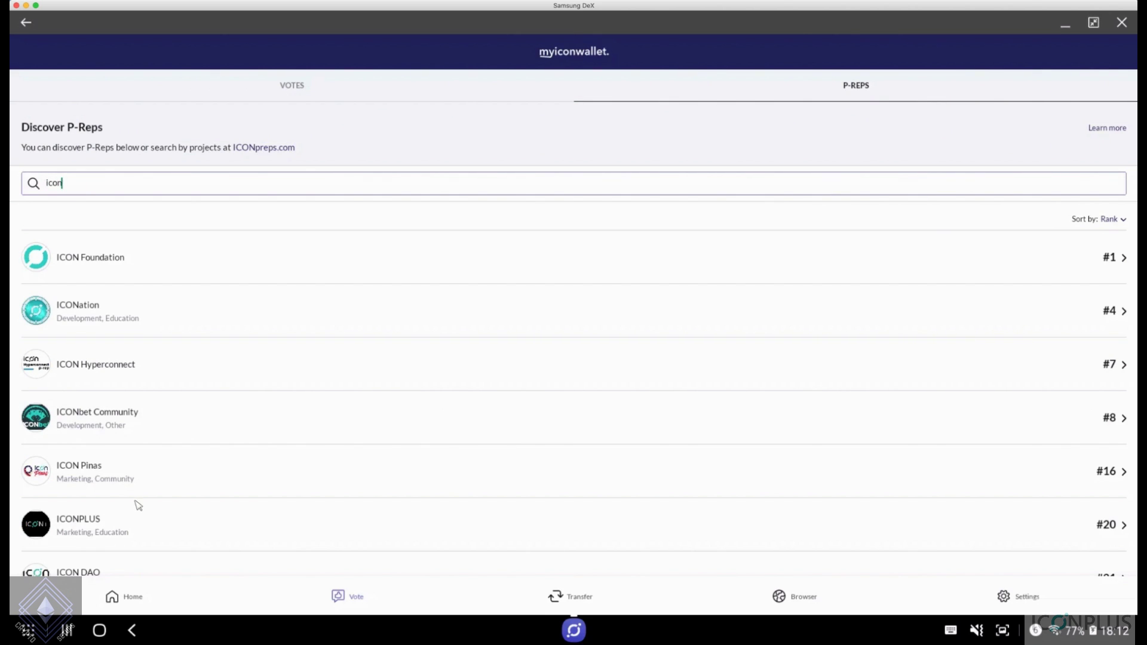
key("Return")
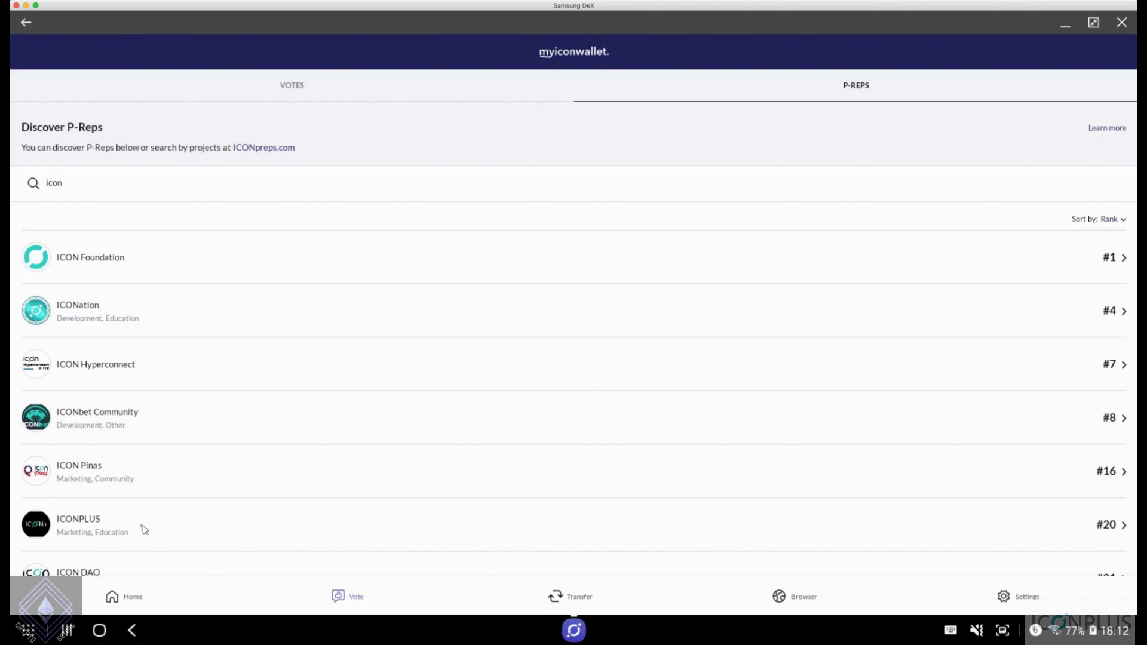
left_click(96, 530)
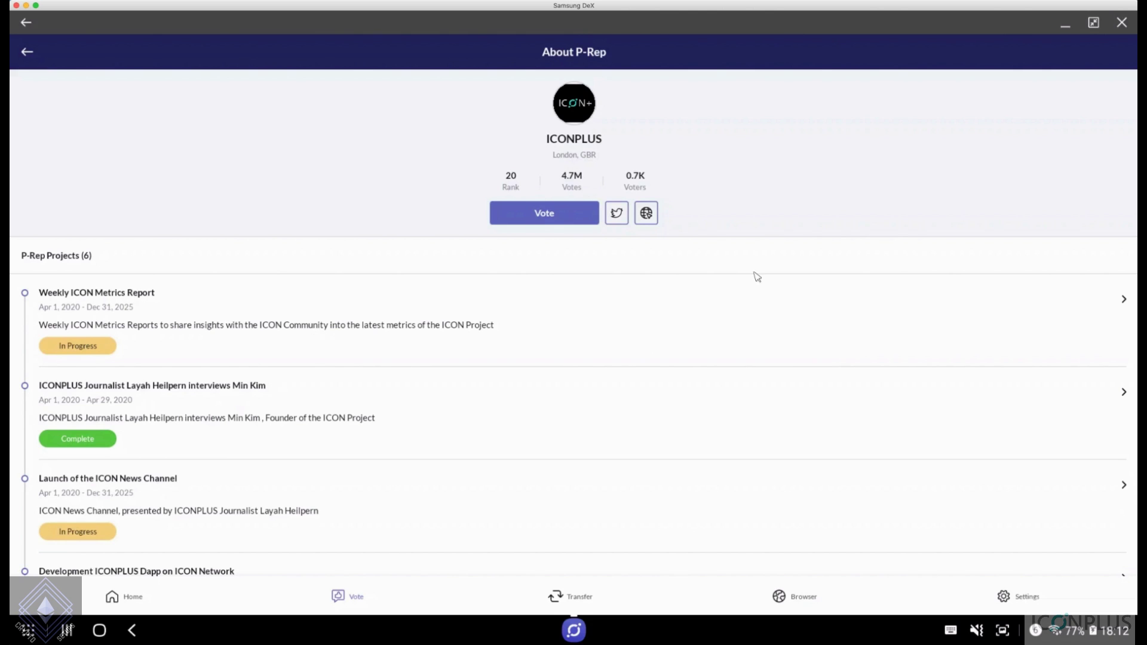
left_click(548, 219)
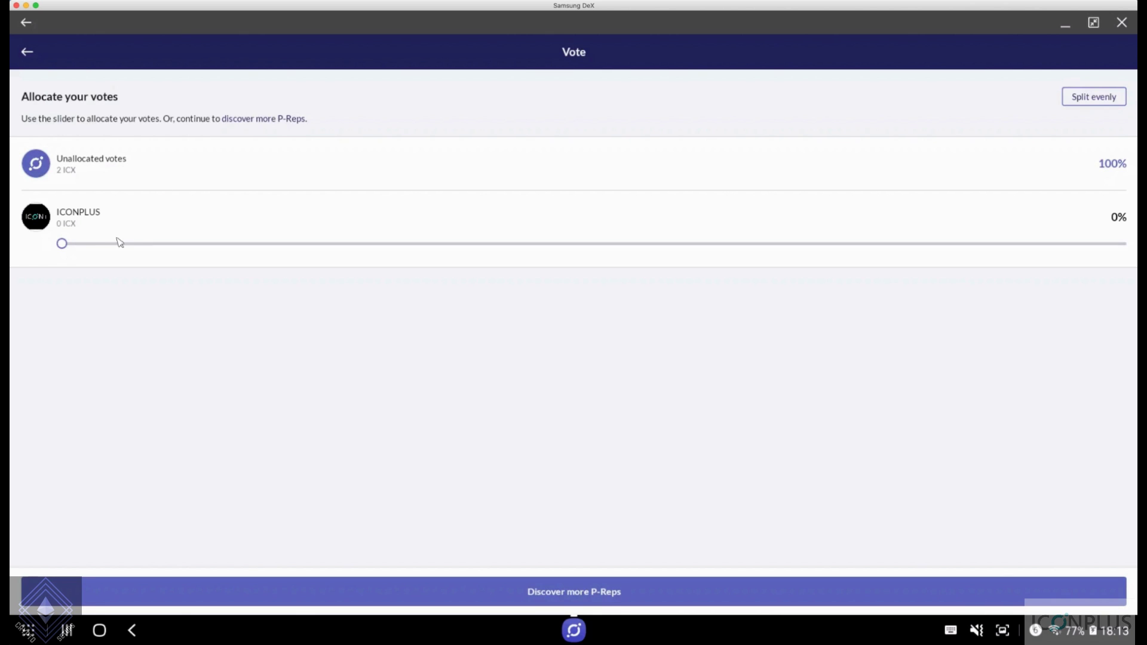
Allocate 50% of the votes (1 ICX) to ICONPLUS and submit the allocation
left_click(64, 245)
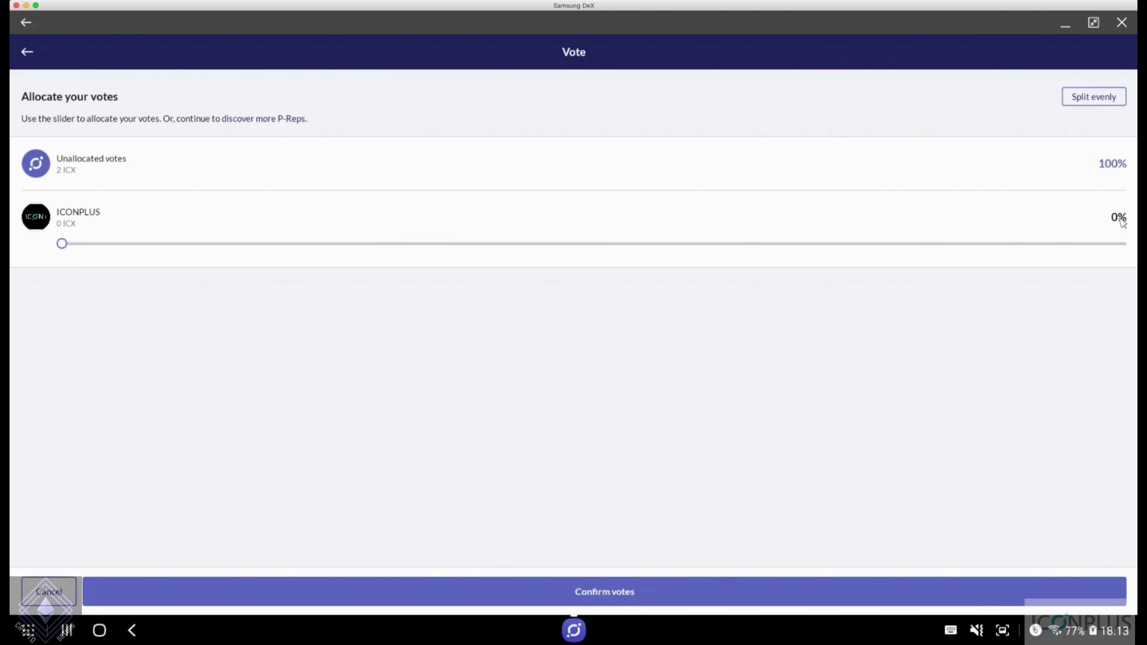
left_click_drag(63, 244, 596, 245)
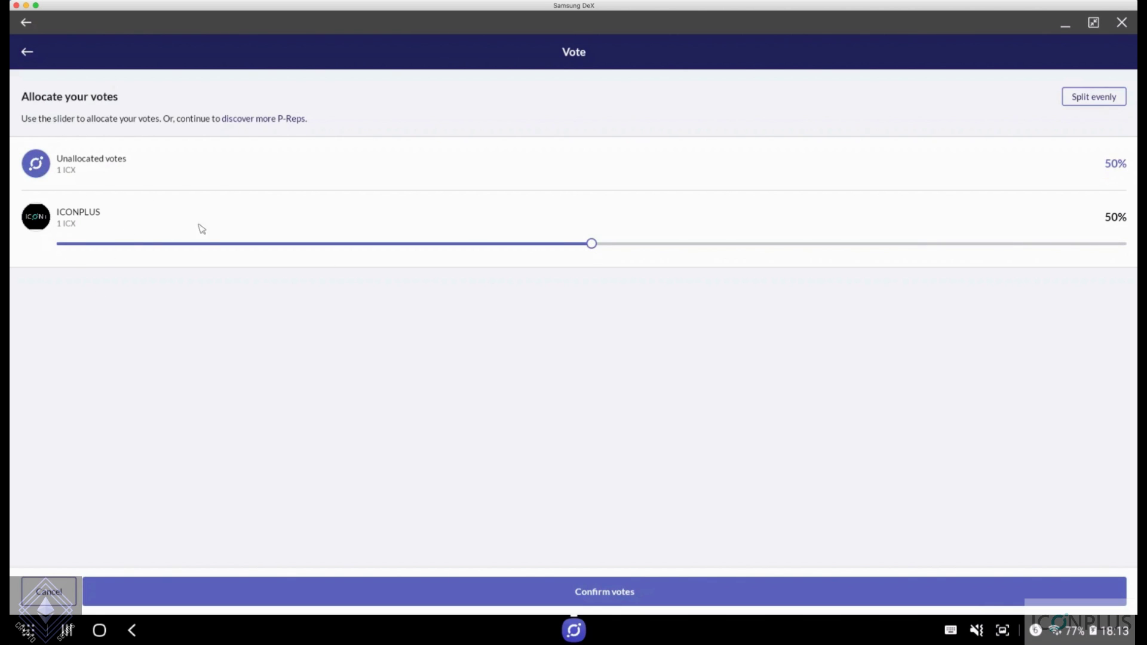
left_click(620, 597)
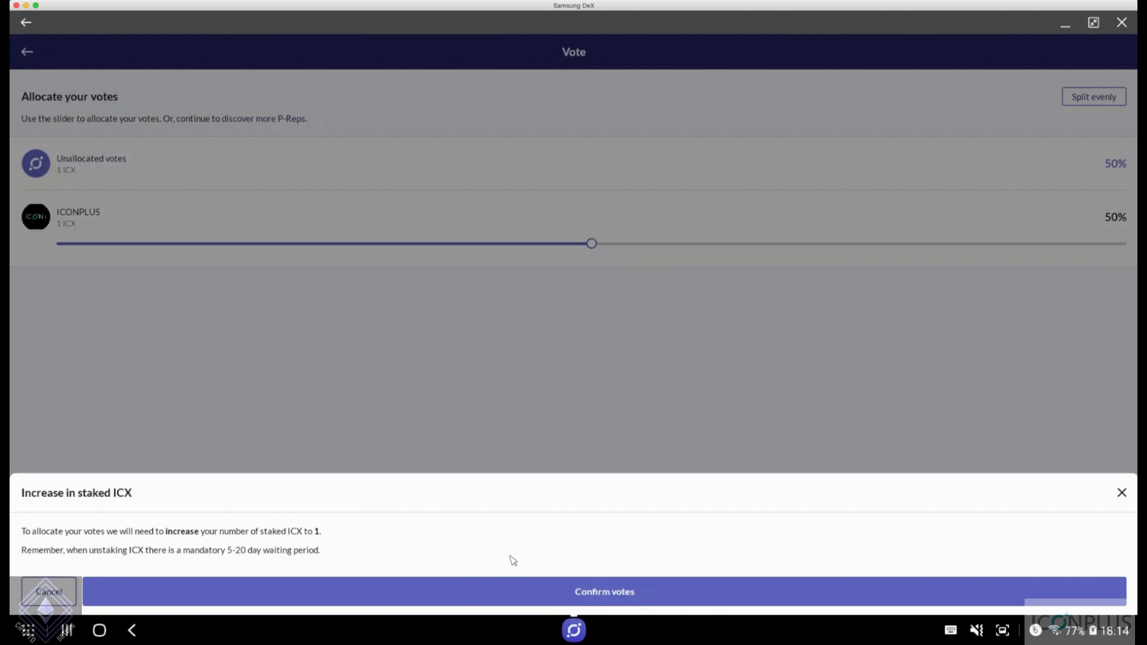
Approve raising staked ICX to 1 so ICONPLUS receives 1 ICX of votes
left_click(602, 591)
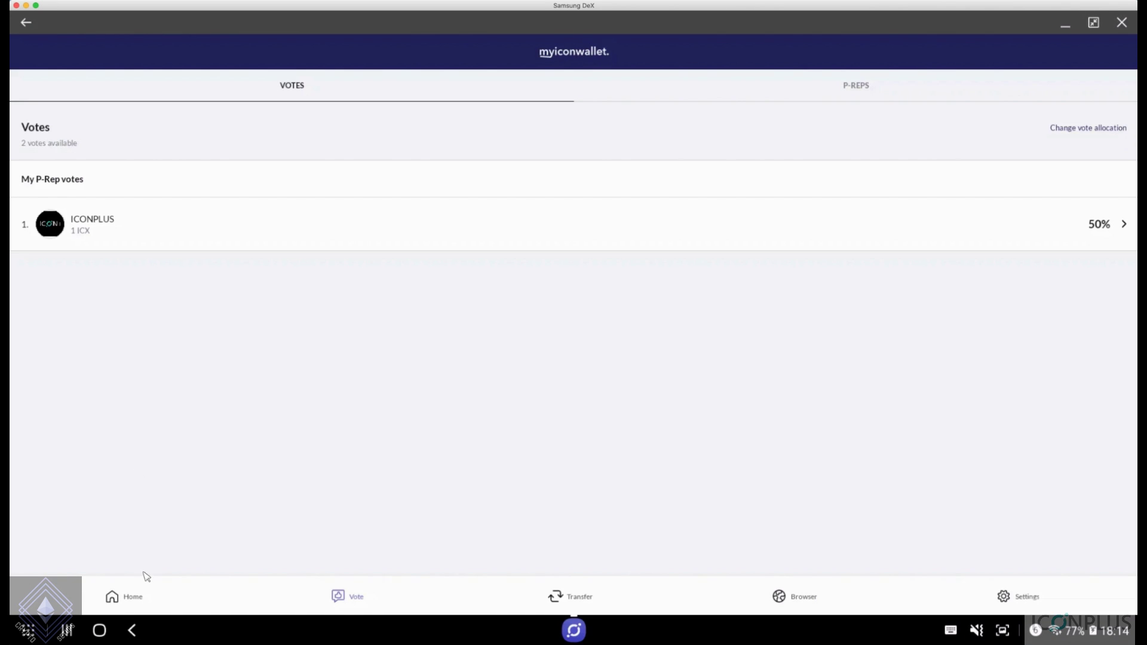
Show the home balance breakdown: 2.997 total, 1.997 available and 1 staked ICX
left_click(126, 596)
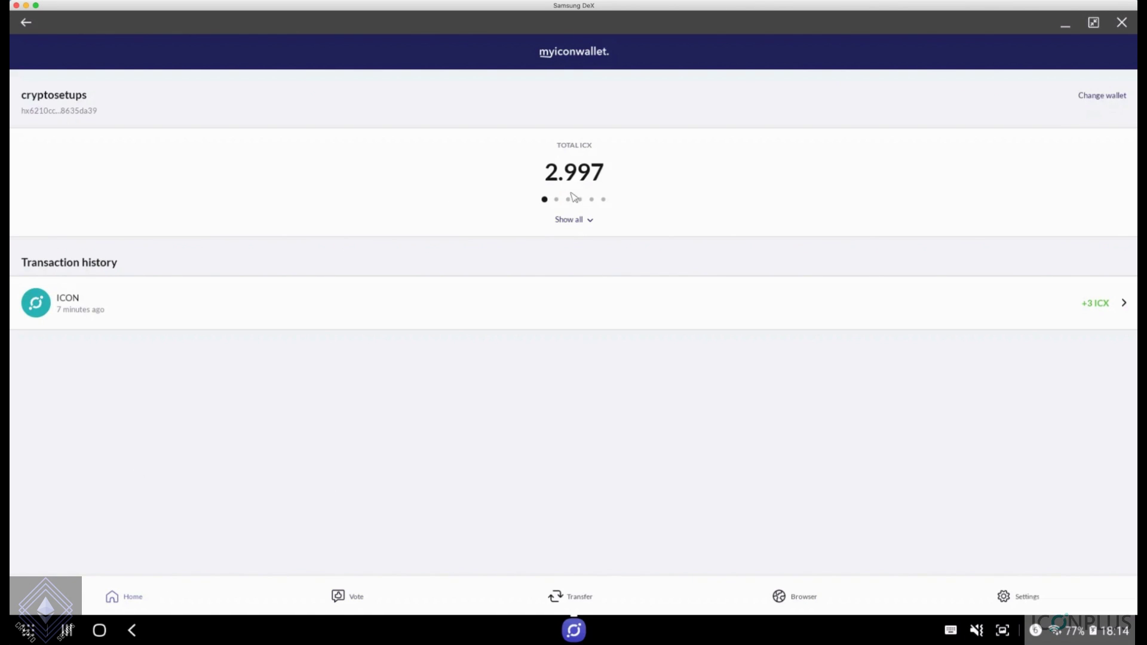
left_click(587, 223)
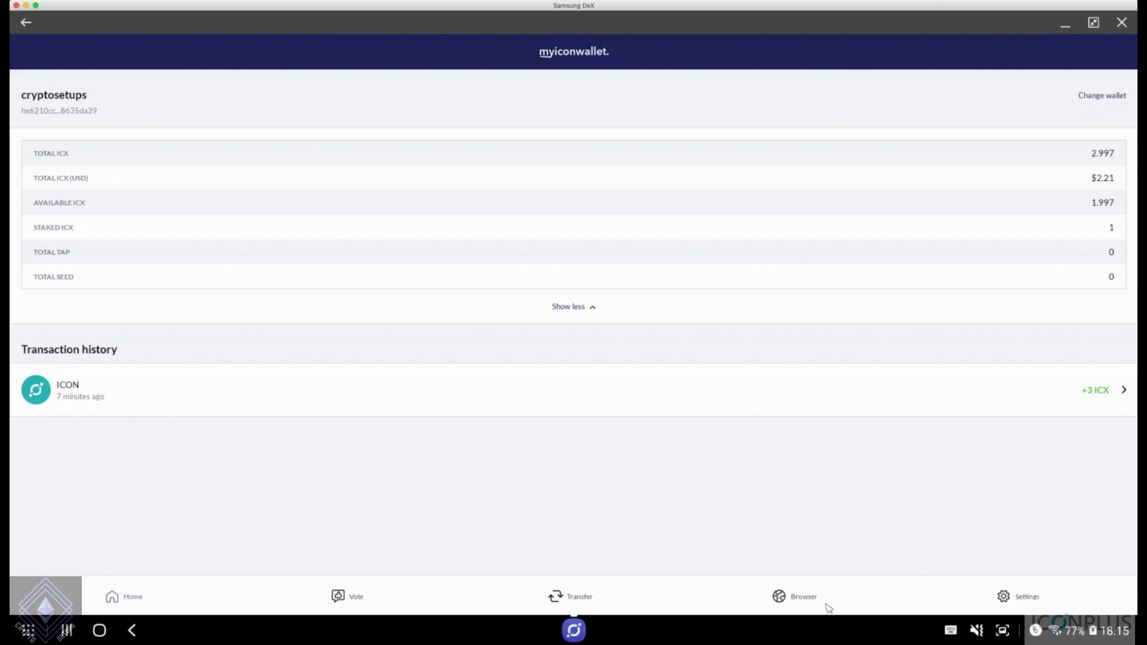
Open Unifi Protocol's Icon trading page and authorize the cryptosetups wallet, showing 1.997005 ICX
left_click(810, 595)
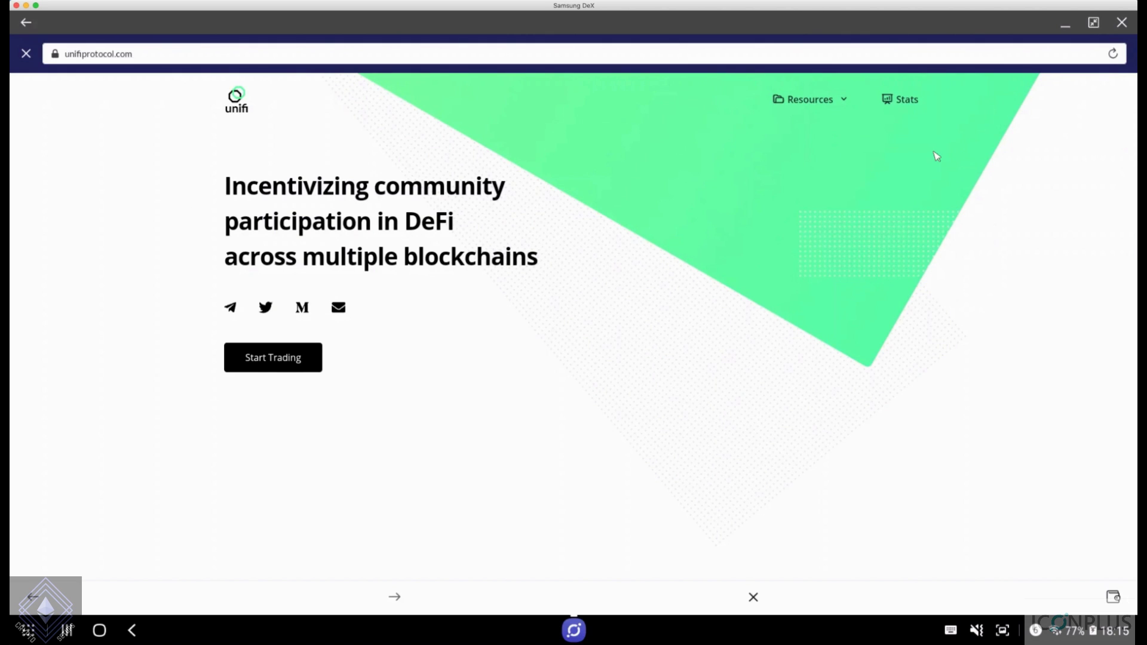
left_click(282, 365)
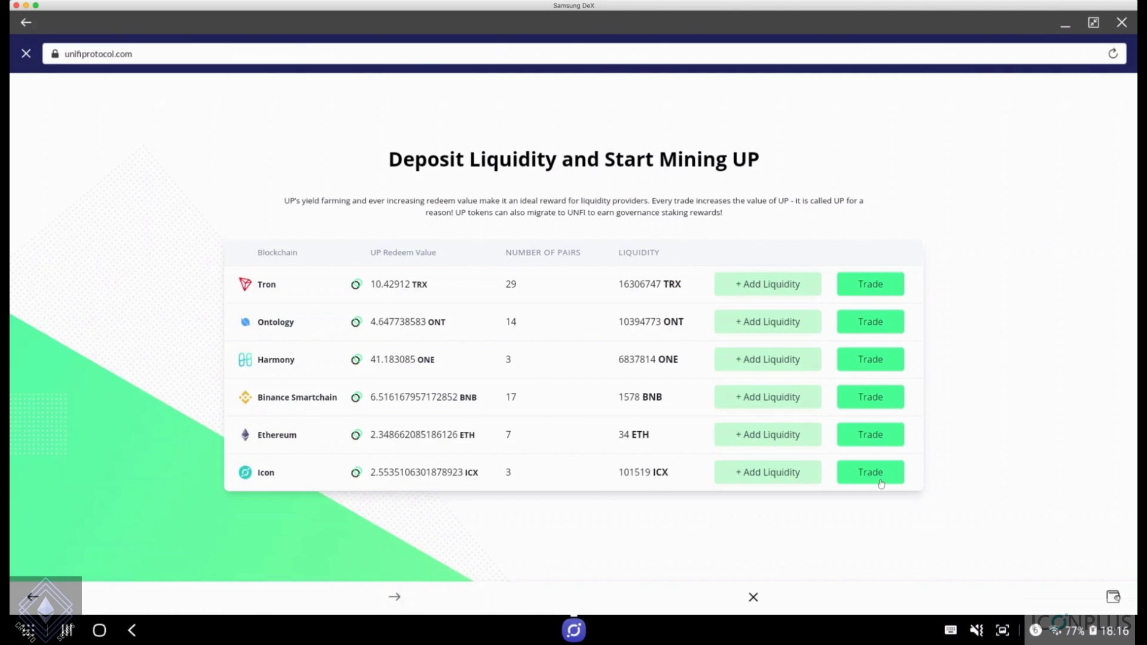
left_click(882, 478)
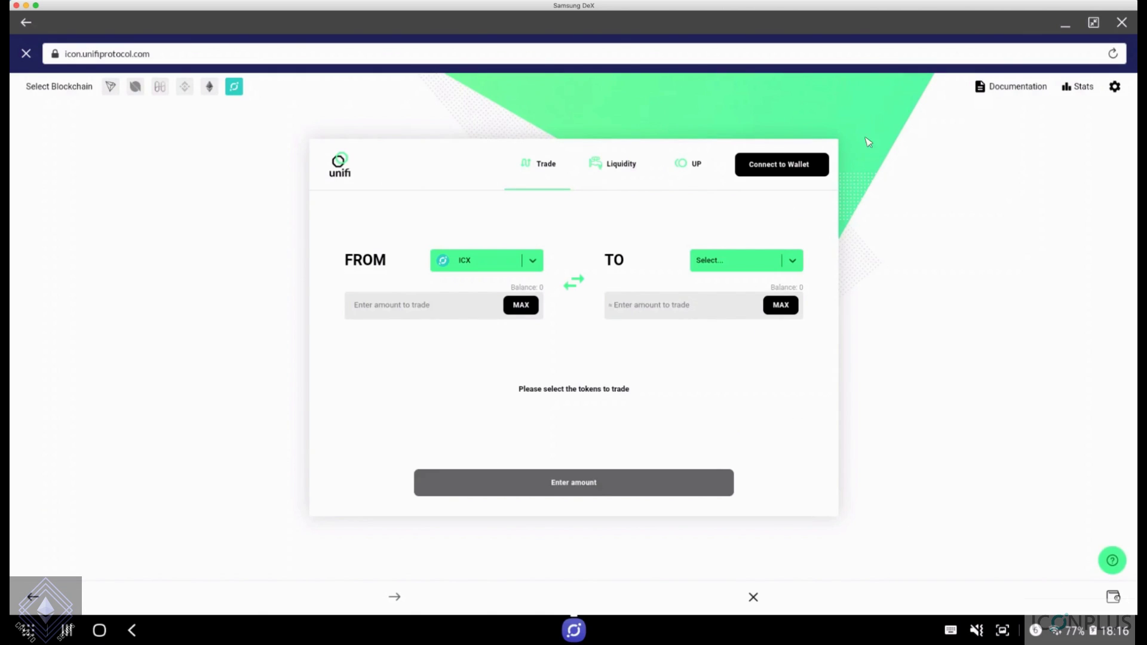
left_click(756, 163)
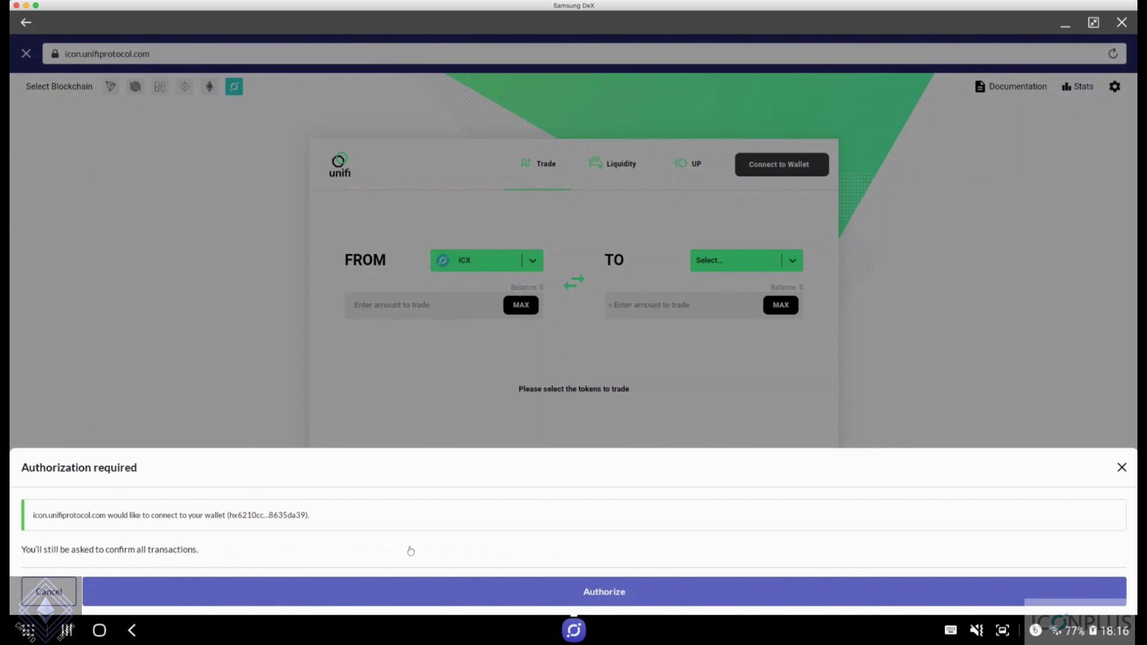
left_click(620, 594)
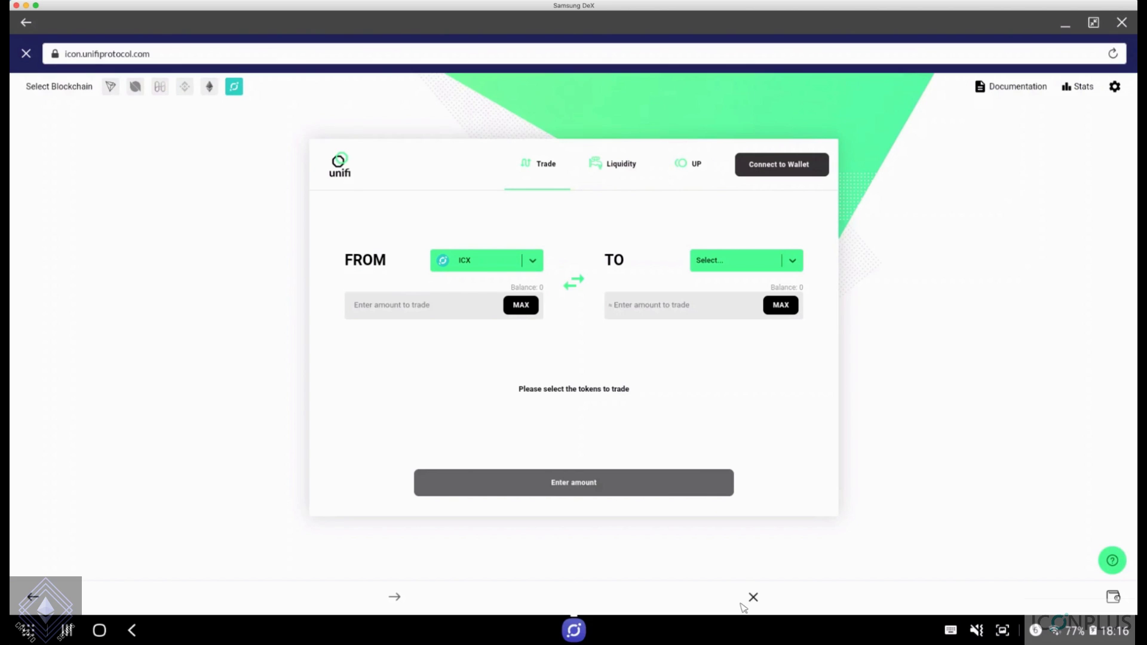
left_click(792, 169)
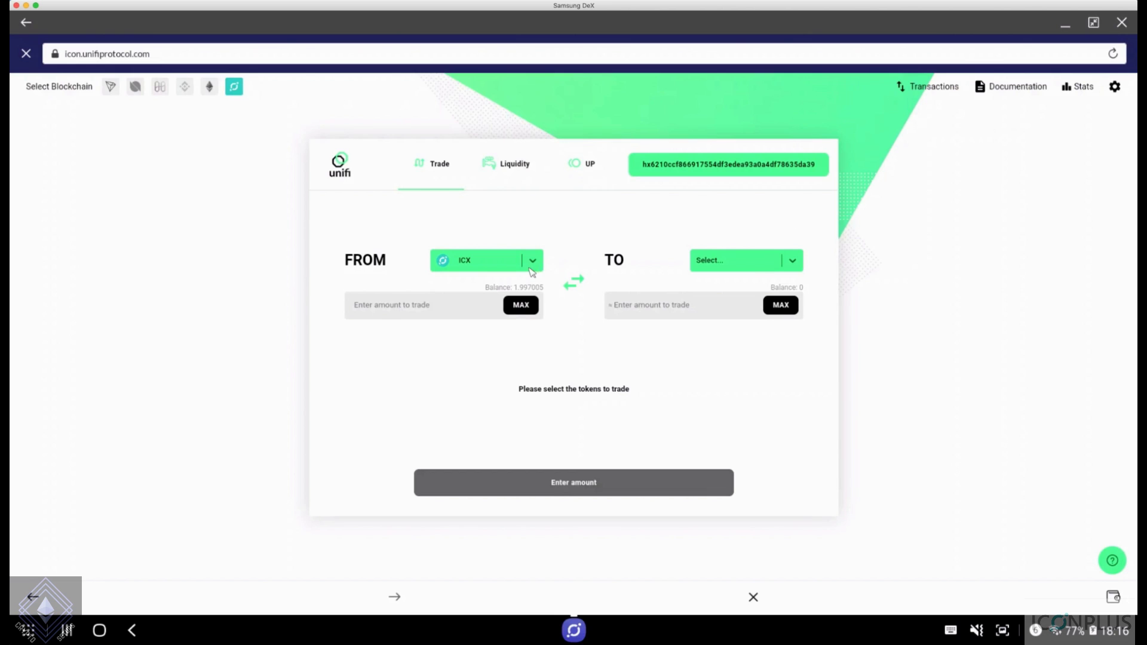
Enter a trade of 1 ICX into TAP, quoted at about 52.5693 TAP with a 0.005 ICX fee
left_click(764, 263)
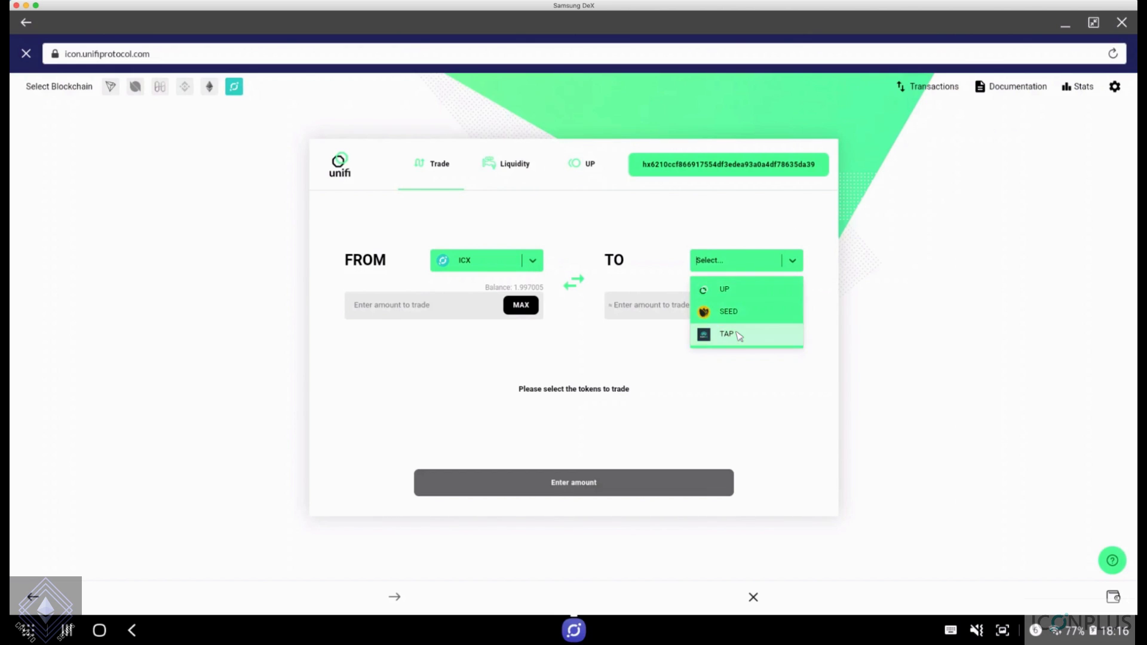
left_click(739, 336)
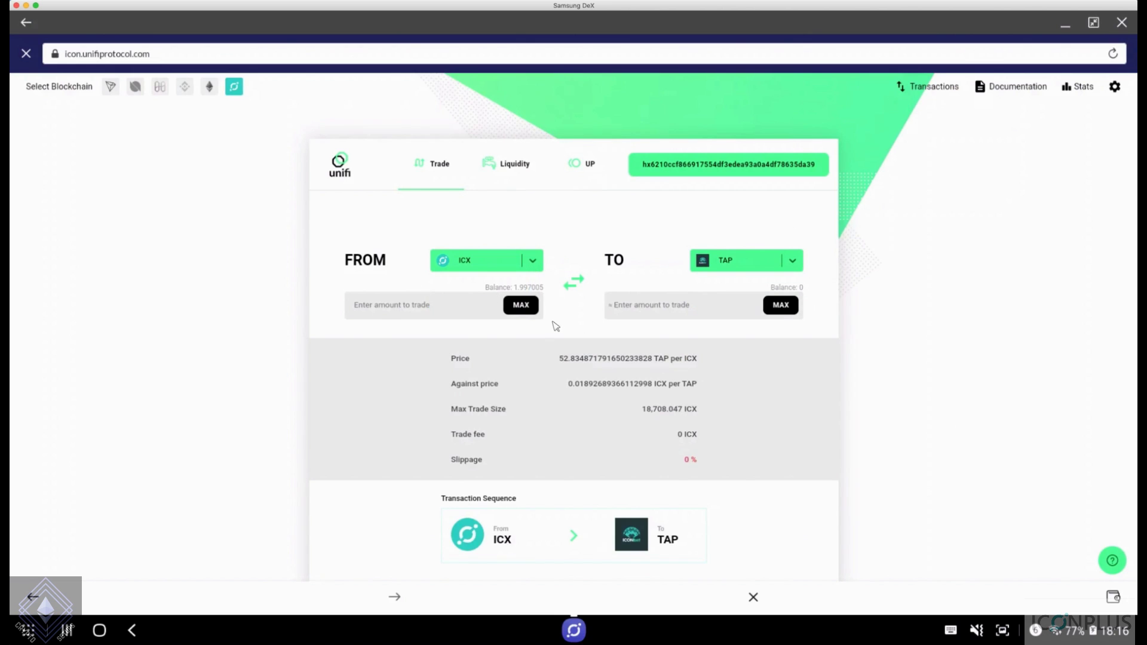
type("1")
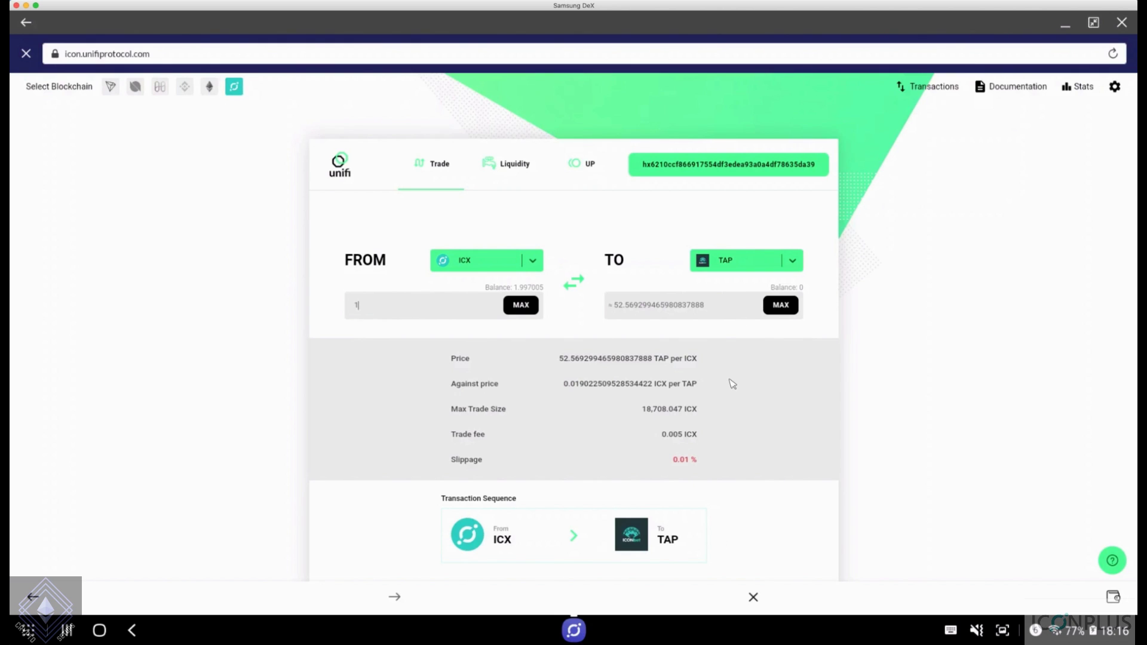
scroll(733, 384, "down", 1)
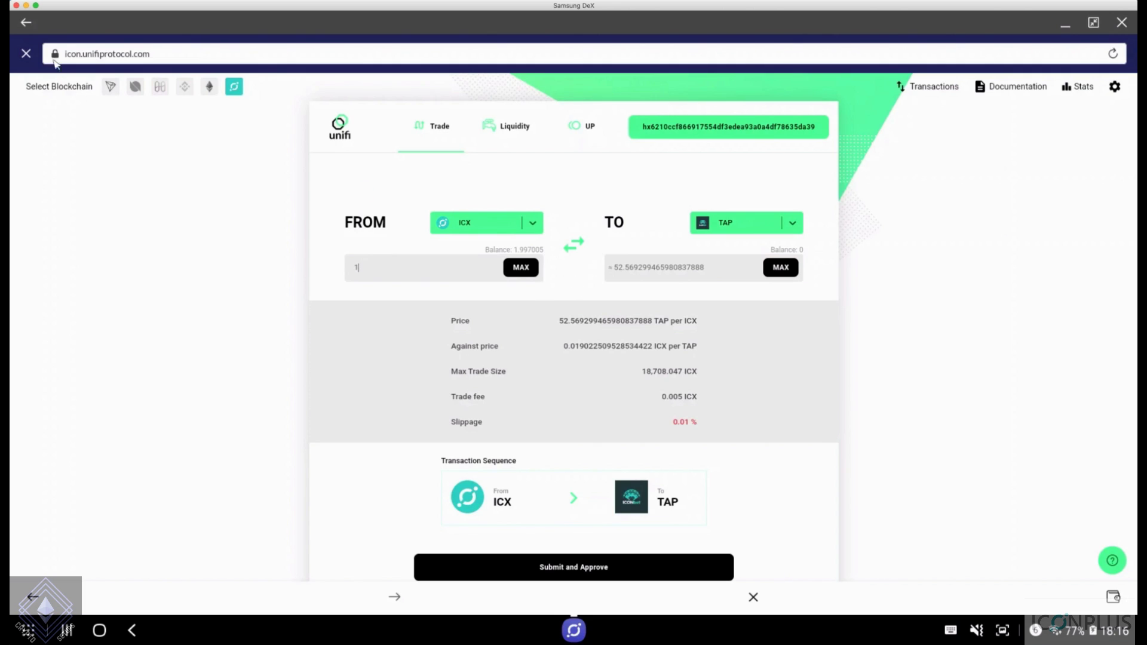
Close the Unifi Protocol page and return to the 2.997 ICX wallet home
left_click(26, 54)
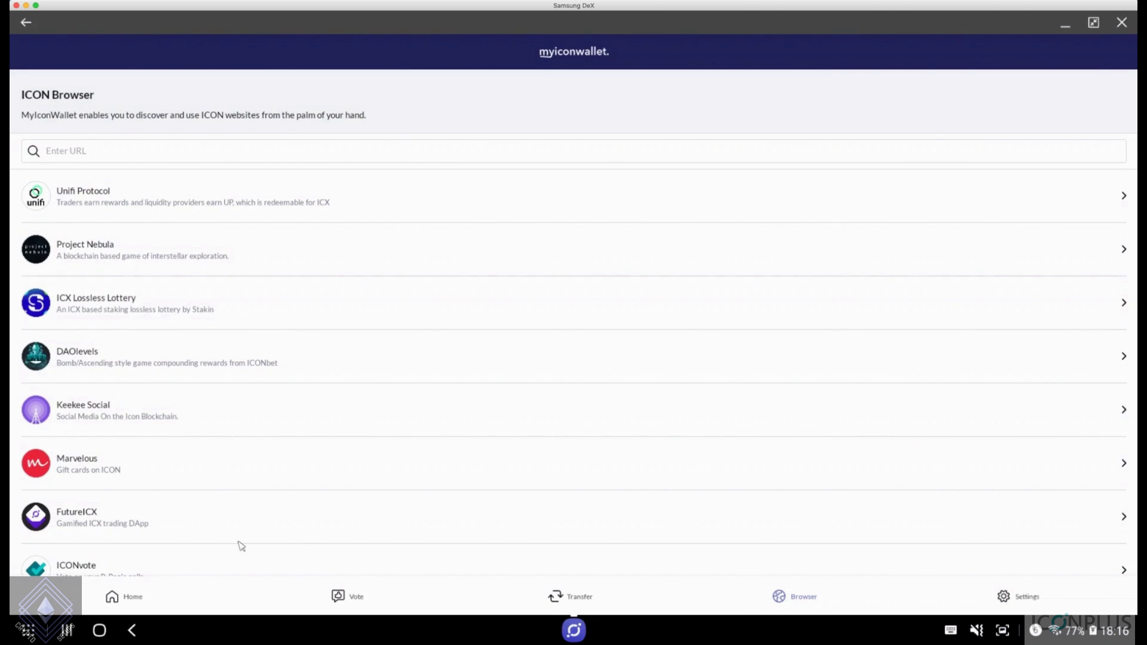
left_click(142, 595)
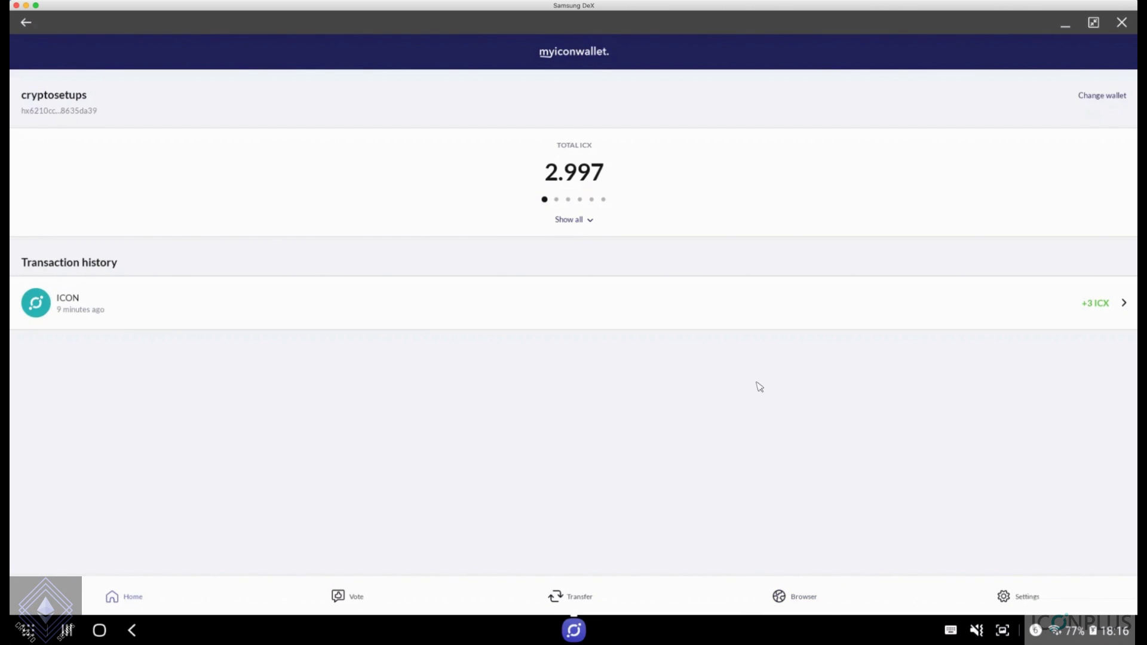